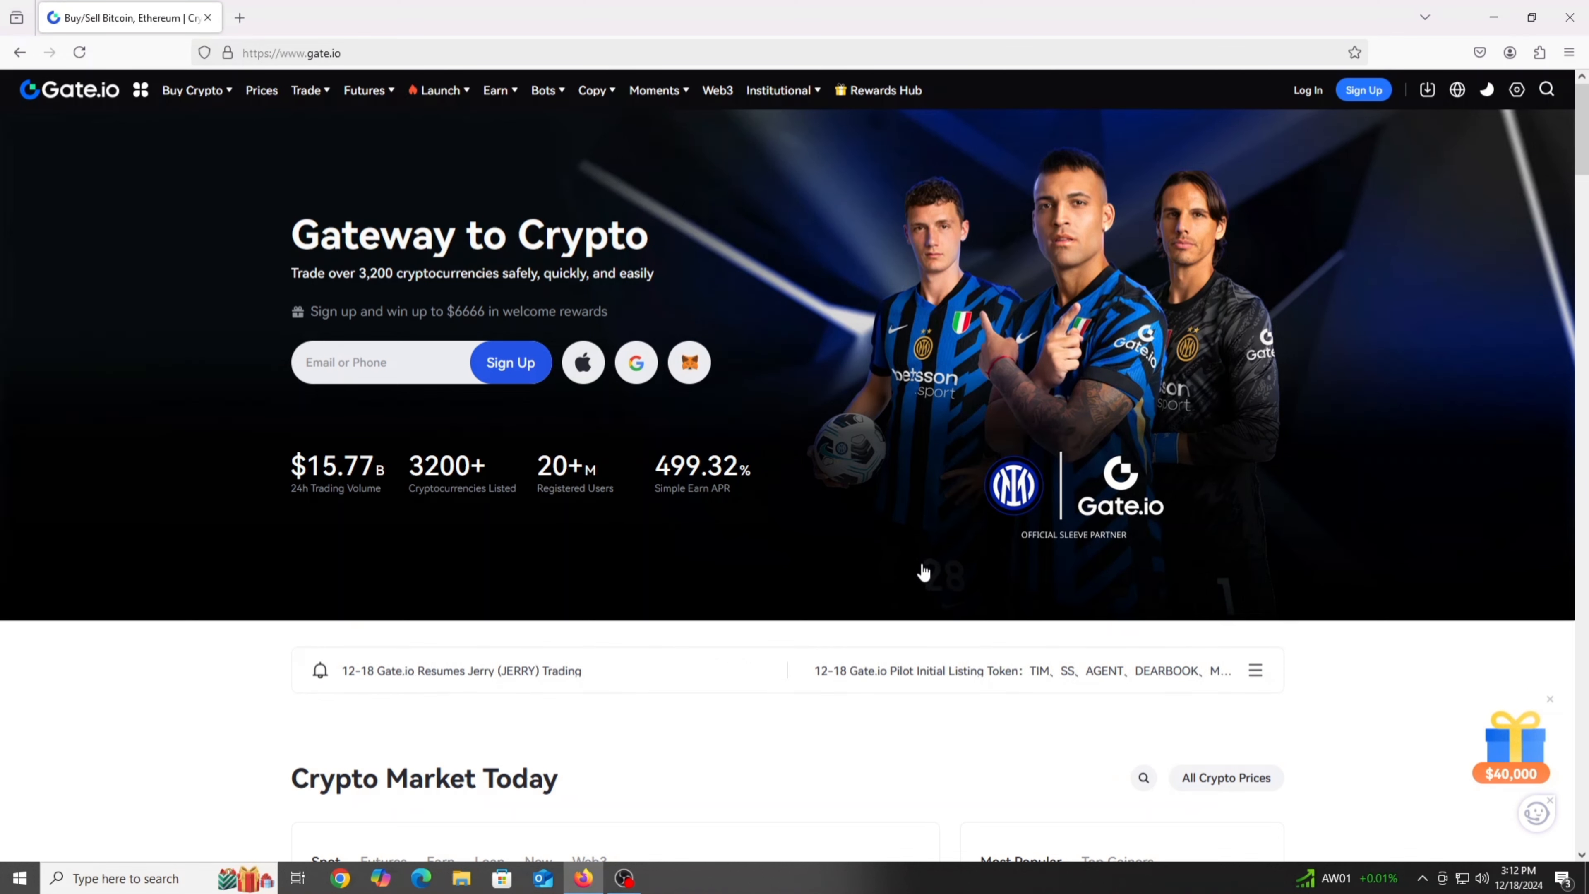
Look over the Crypto Market Today section on the Gate.io home page and dismiss the software update notification.
scroll(924, 576, down, 5)
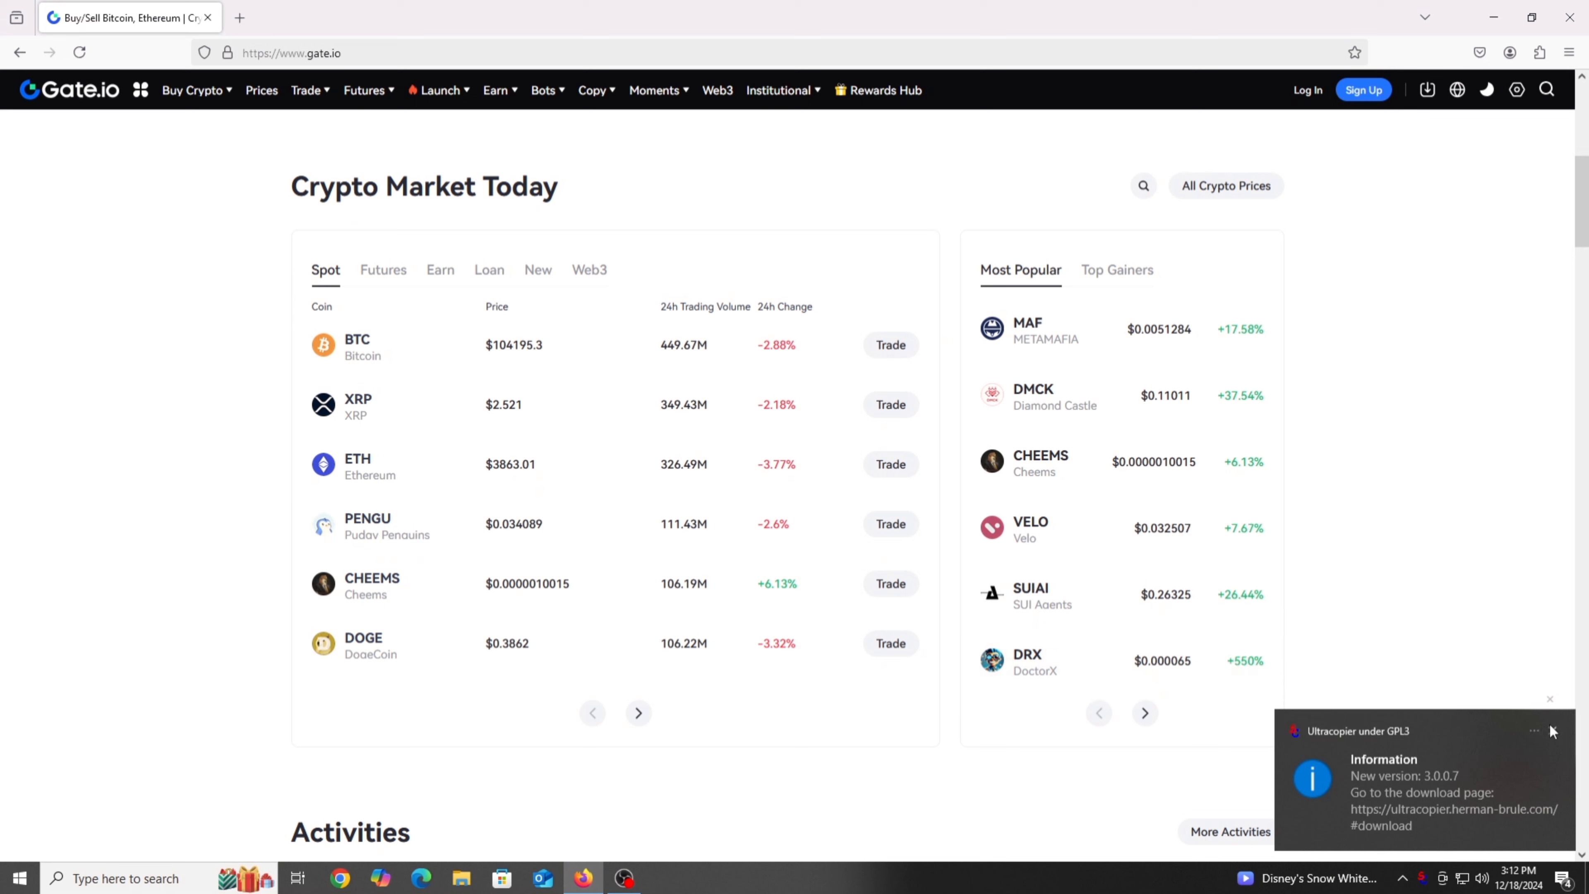
click(1552, 731)
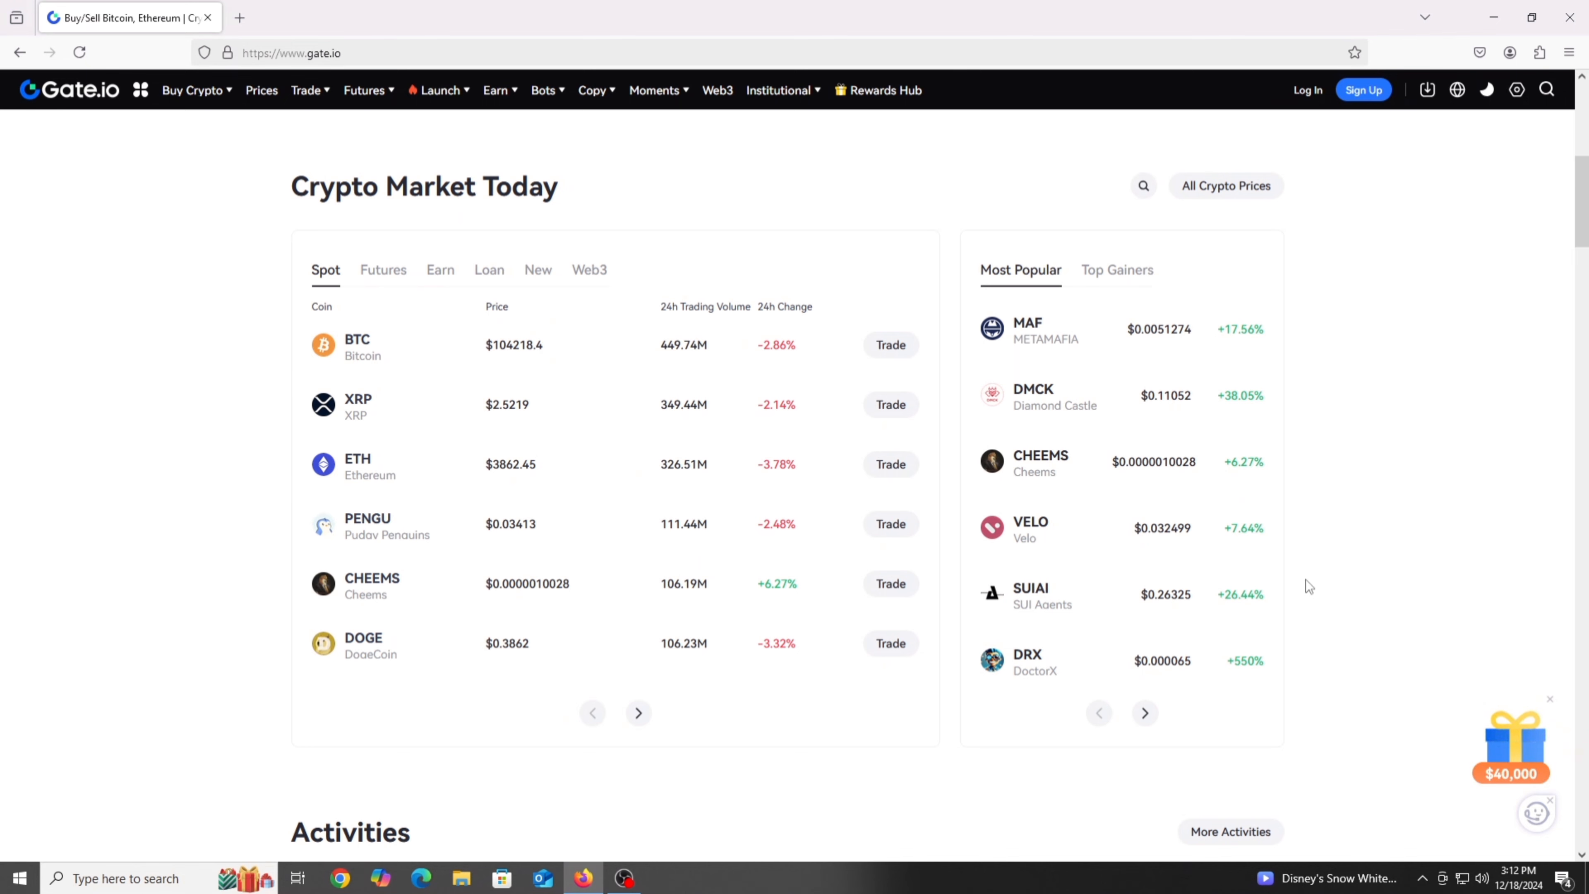
mouse_move(1276, 586)
scroll(1276, 586, up, 3)
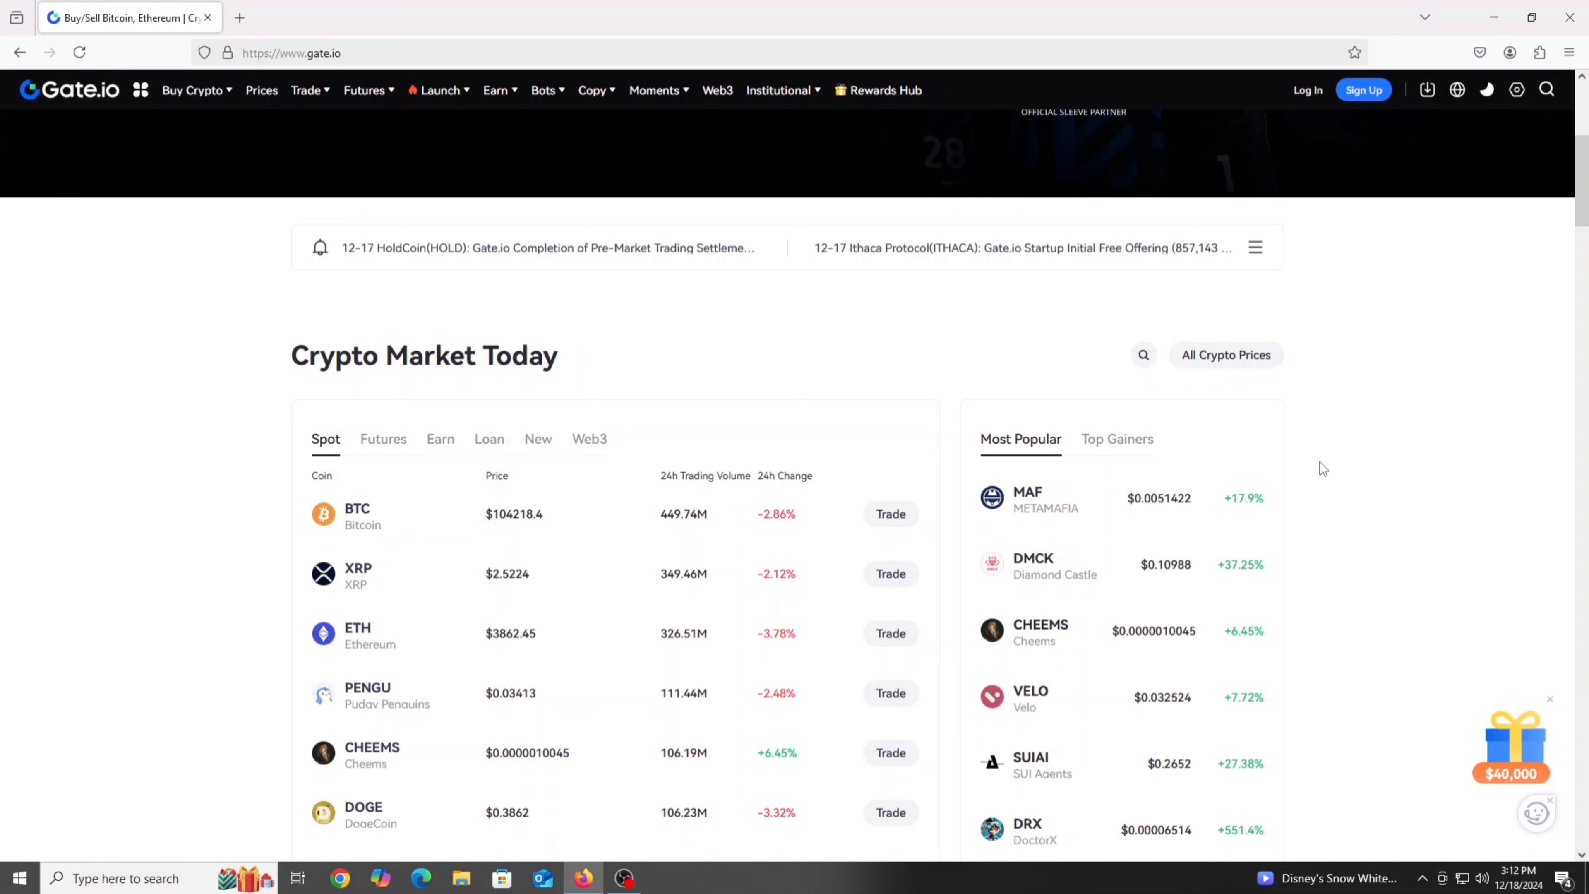
scroll(1319, 462, up, 2)
scroll(1319, 462, up, 4)
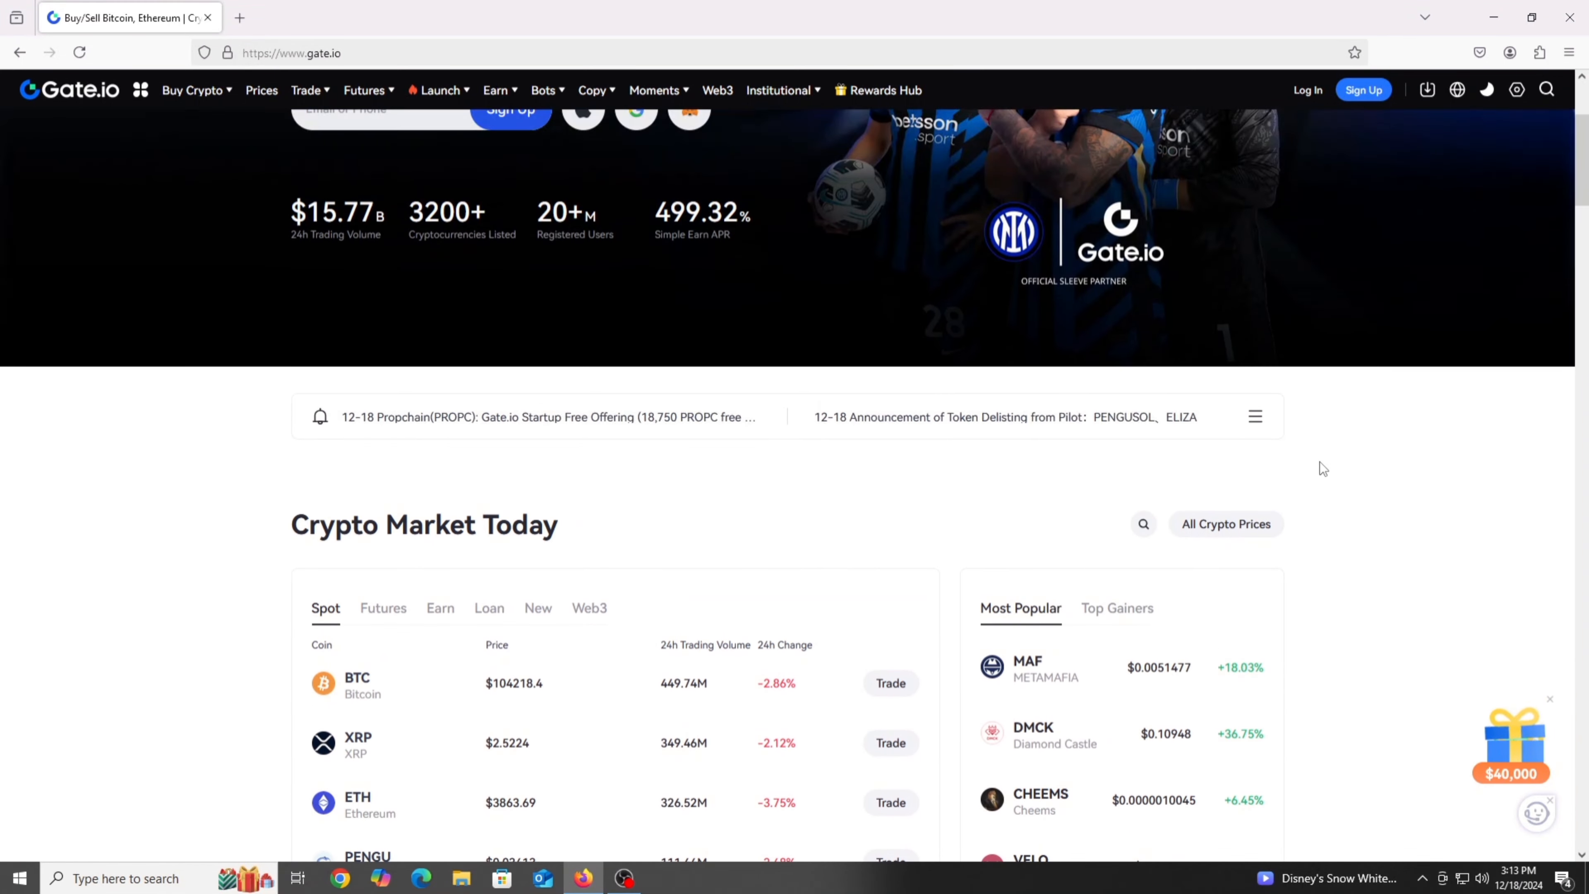
scroll(1315, 594, down, 3)
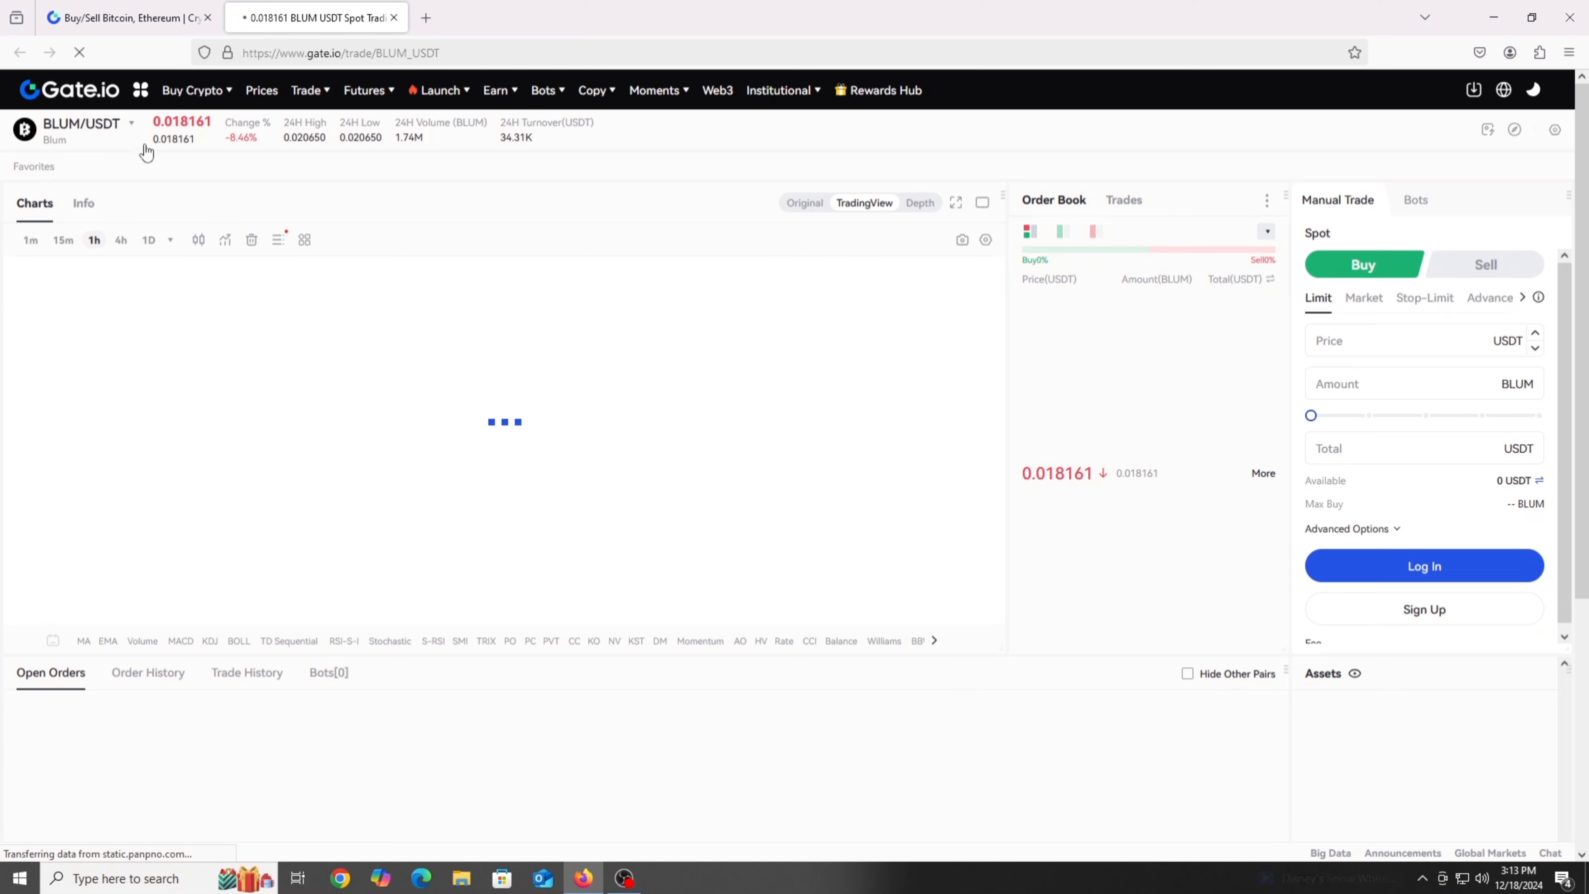
Dismiss the Risk Reminder on the BLUM/USDT spot trading page and examine the pair's price data.
mouse_move(100, 162)
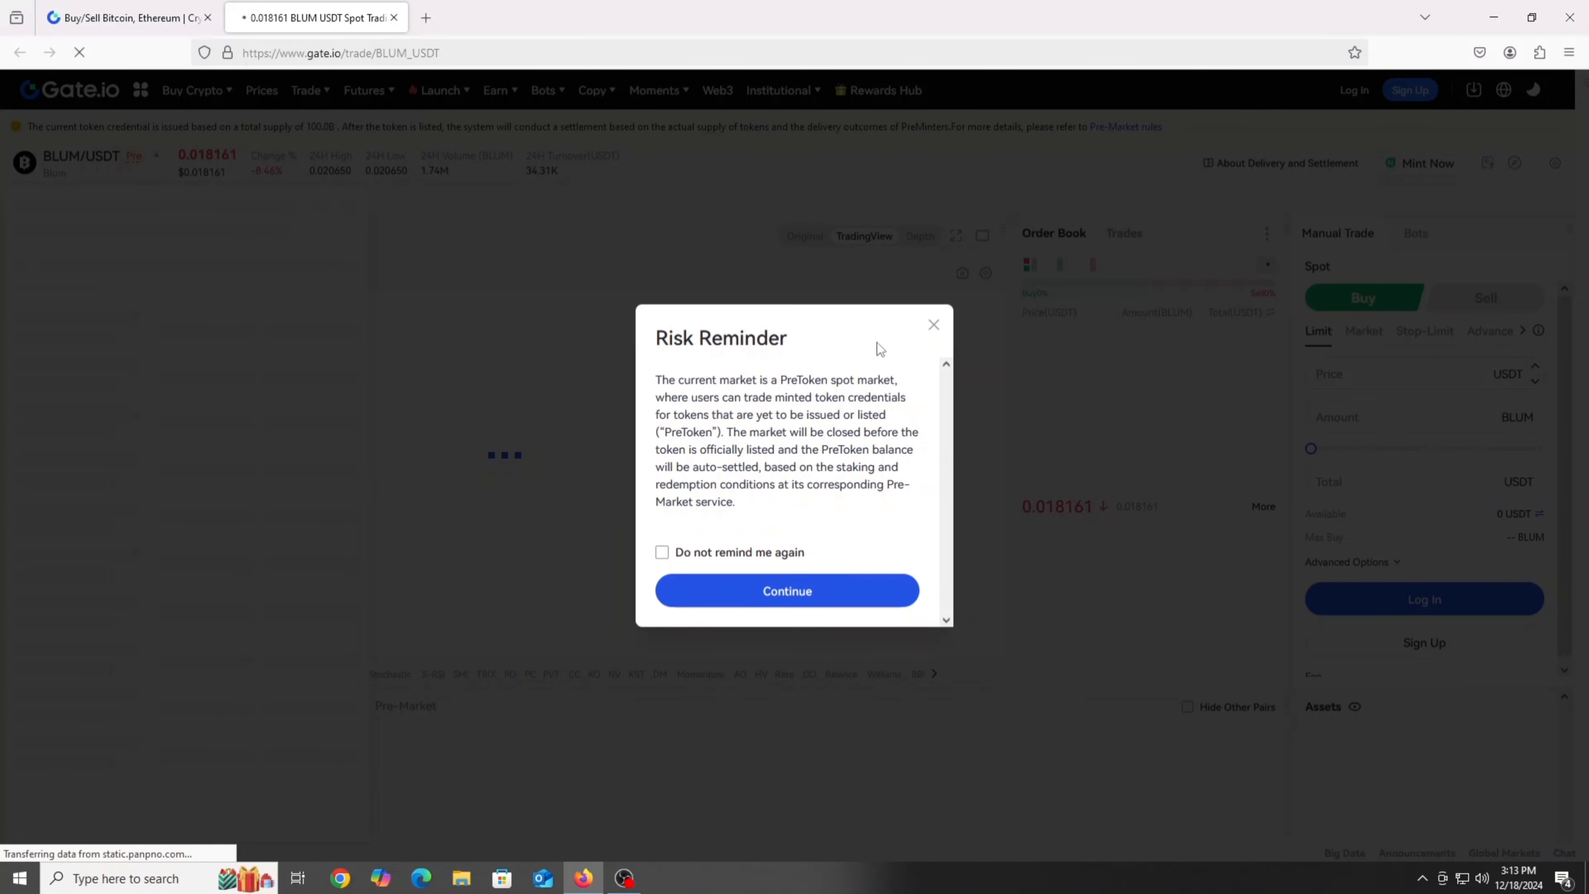
click(933, 324)
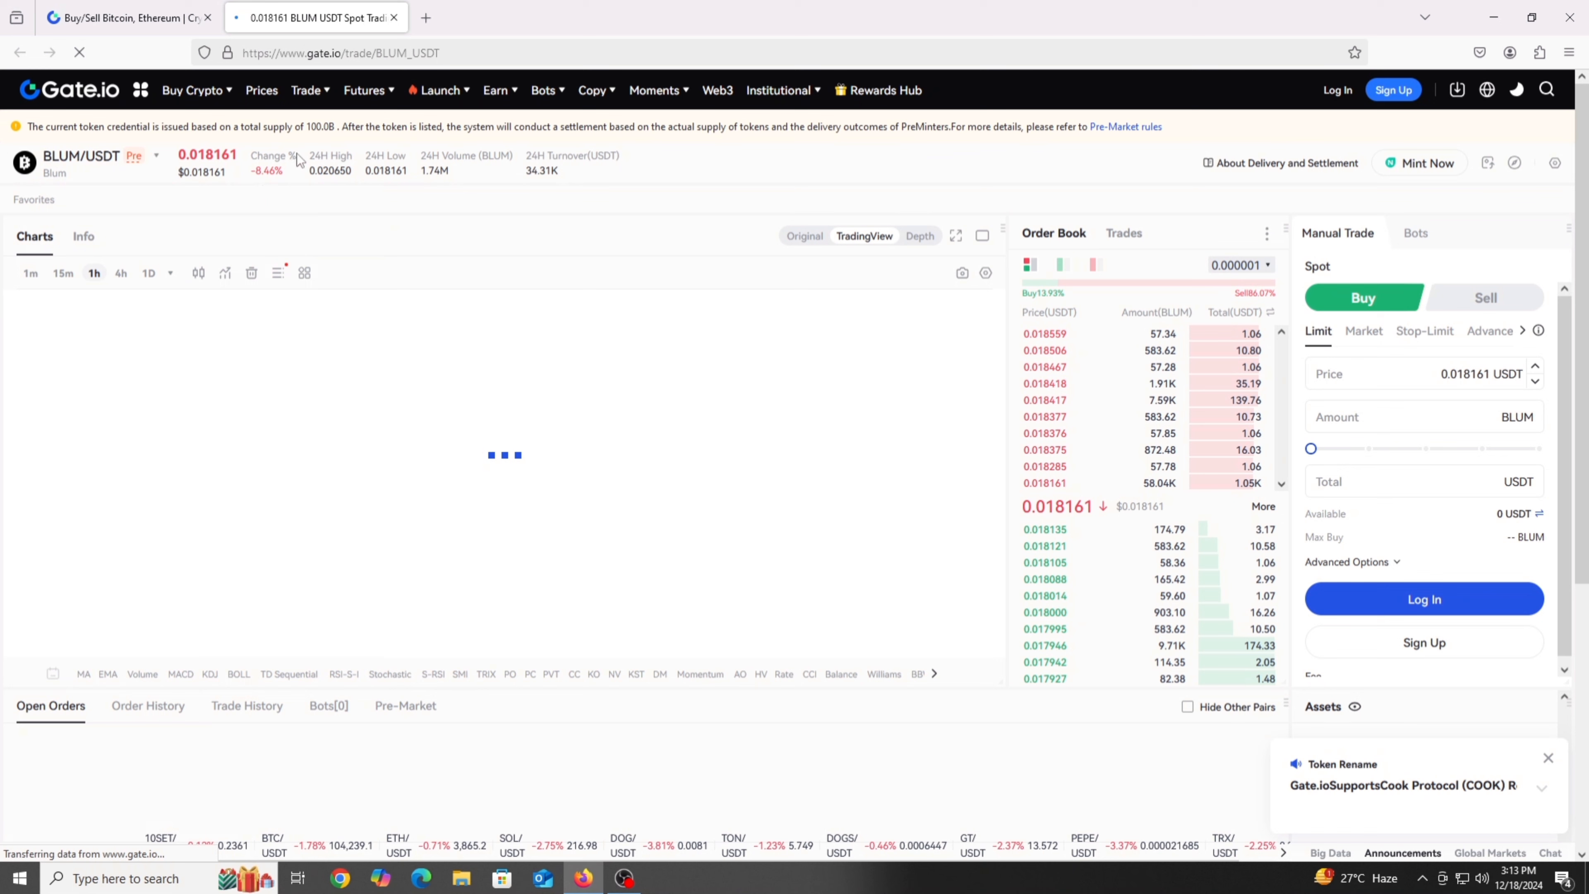
mouse_move(276, 154)
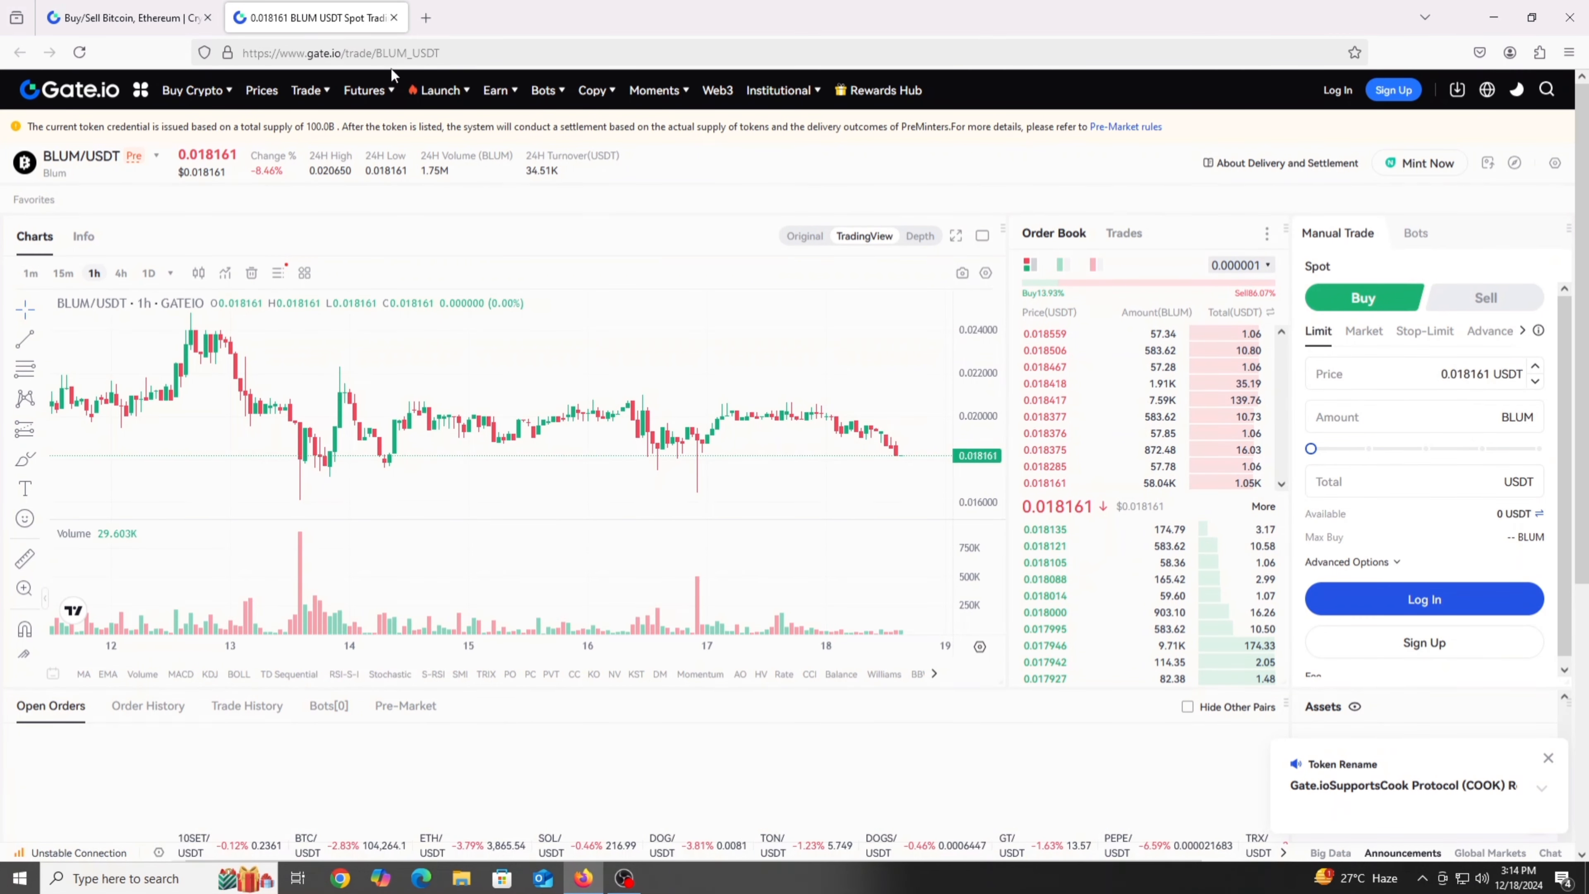
Open the Startup token launch and airdrop page and look through the airdrops in progress.
mouse_move(448, 97)
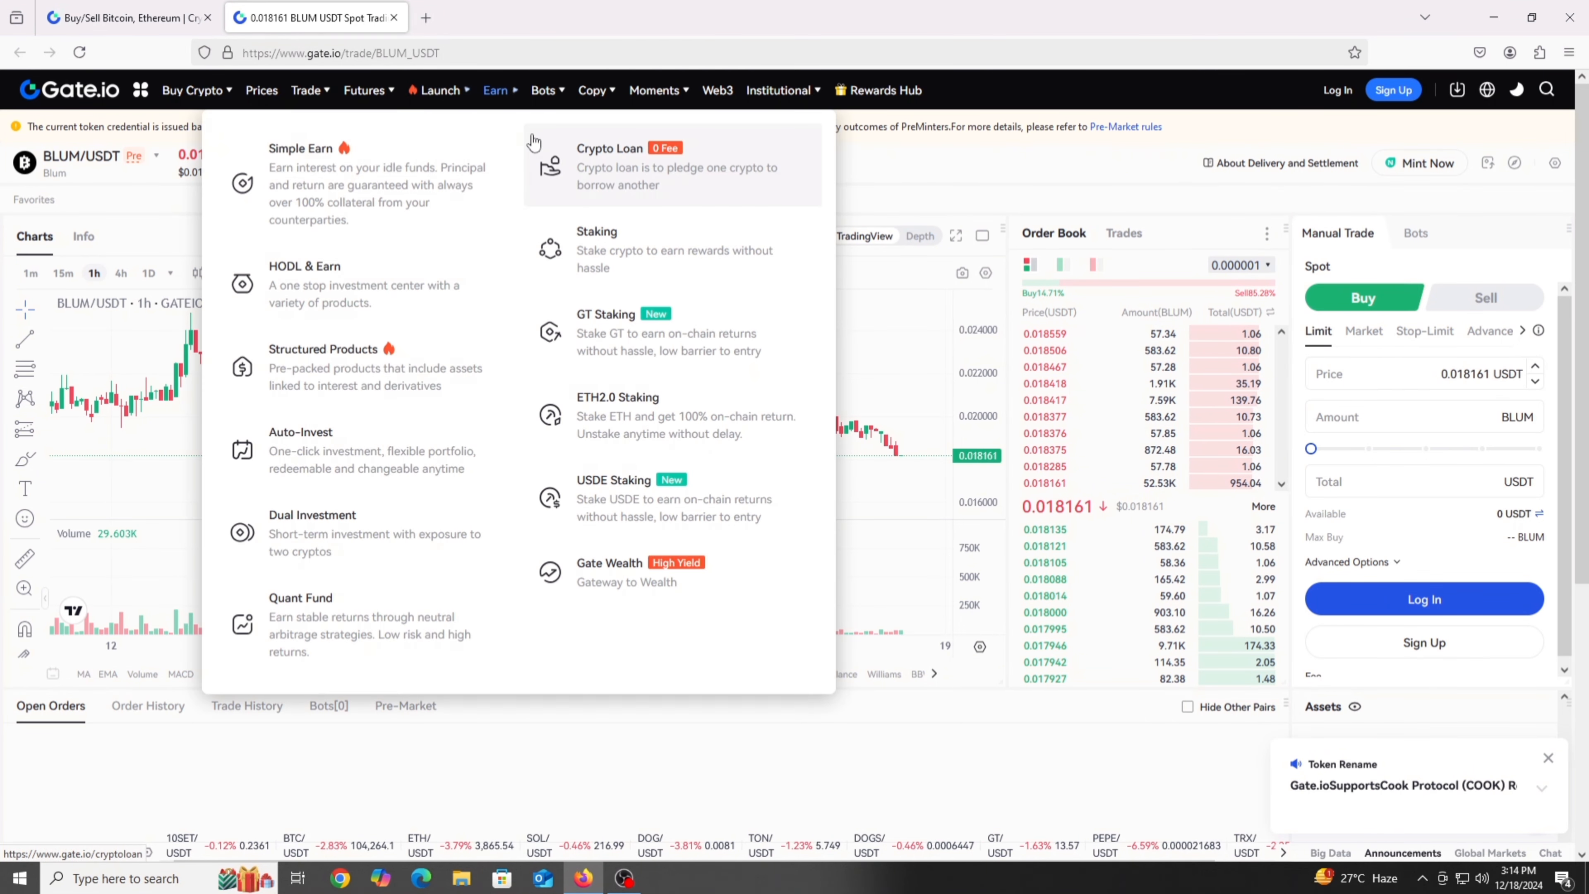
click(442, 94)
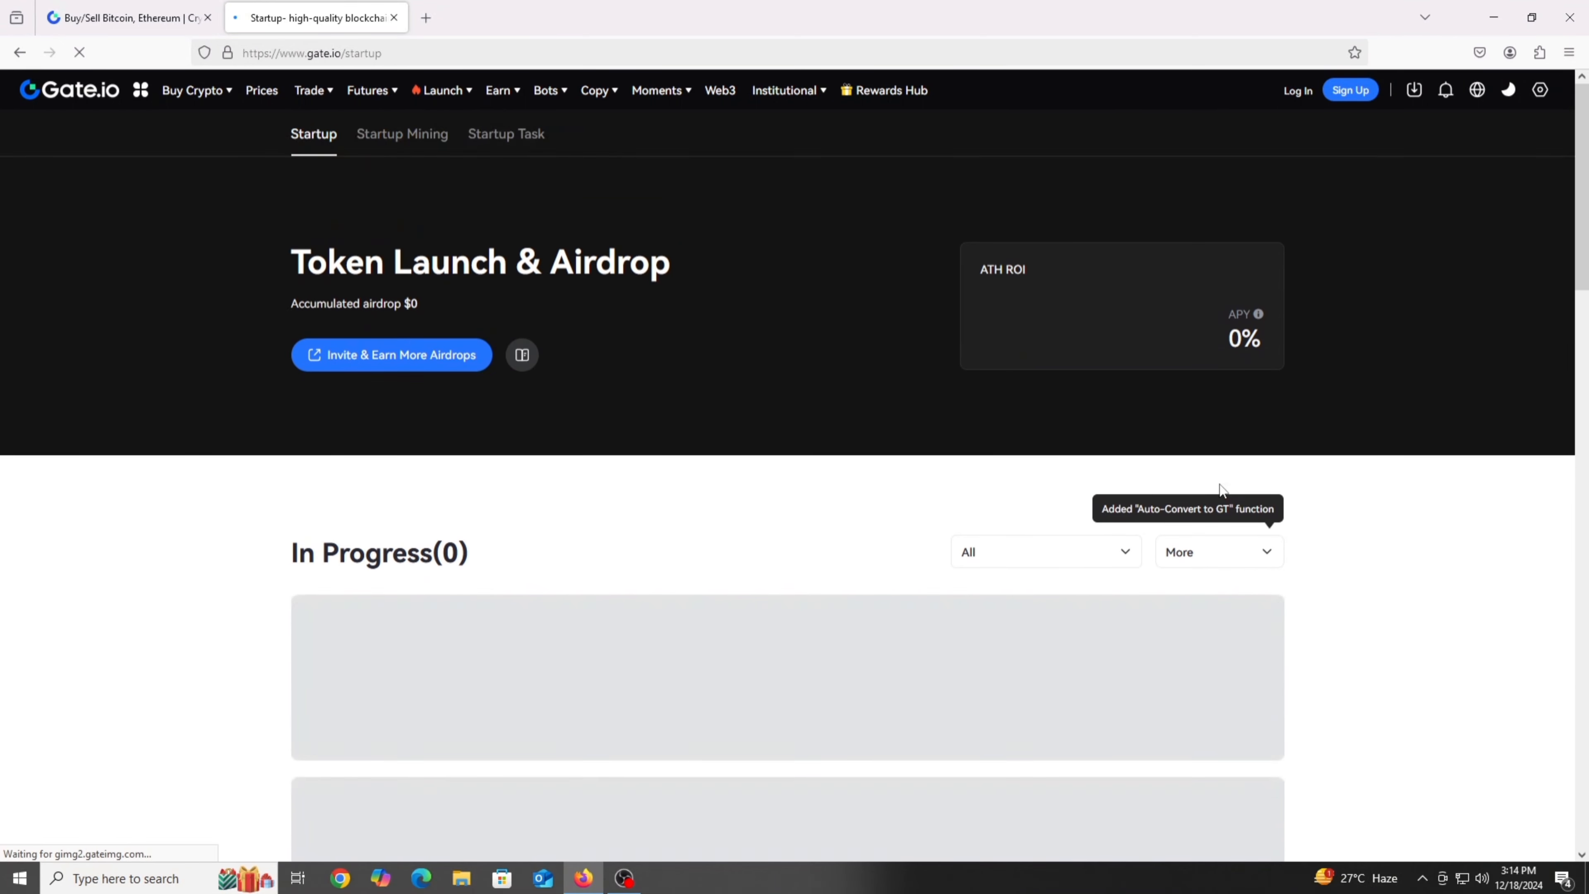
scroll(1223, 490, down, 5)
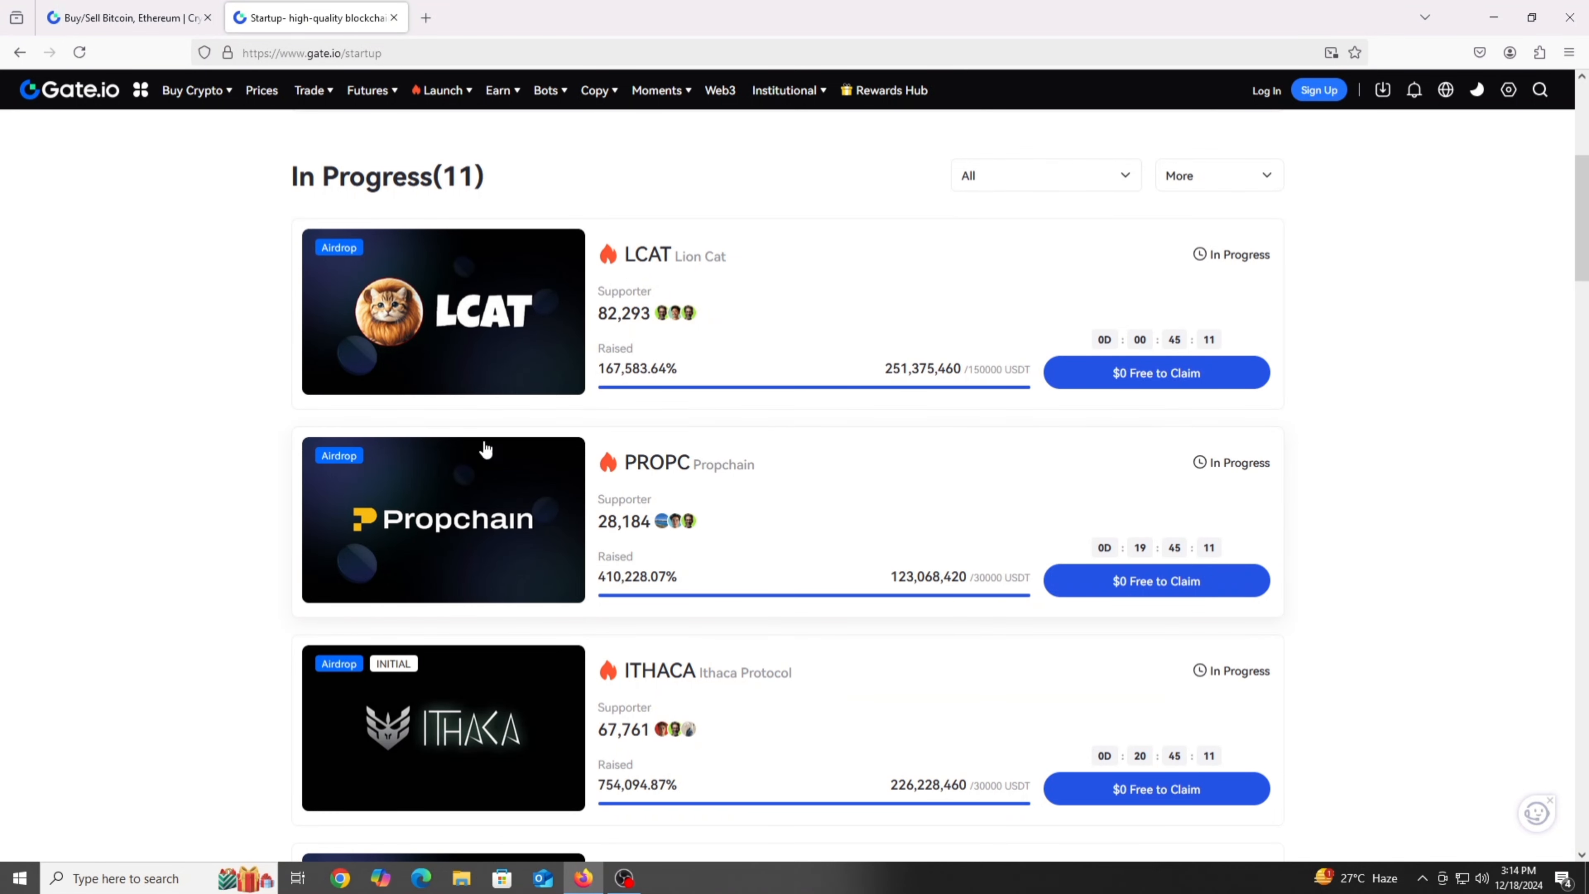
scroll(1034, 570, down, 2)
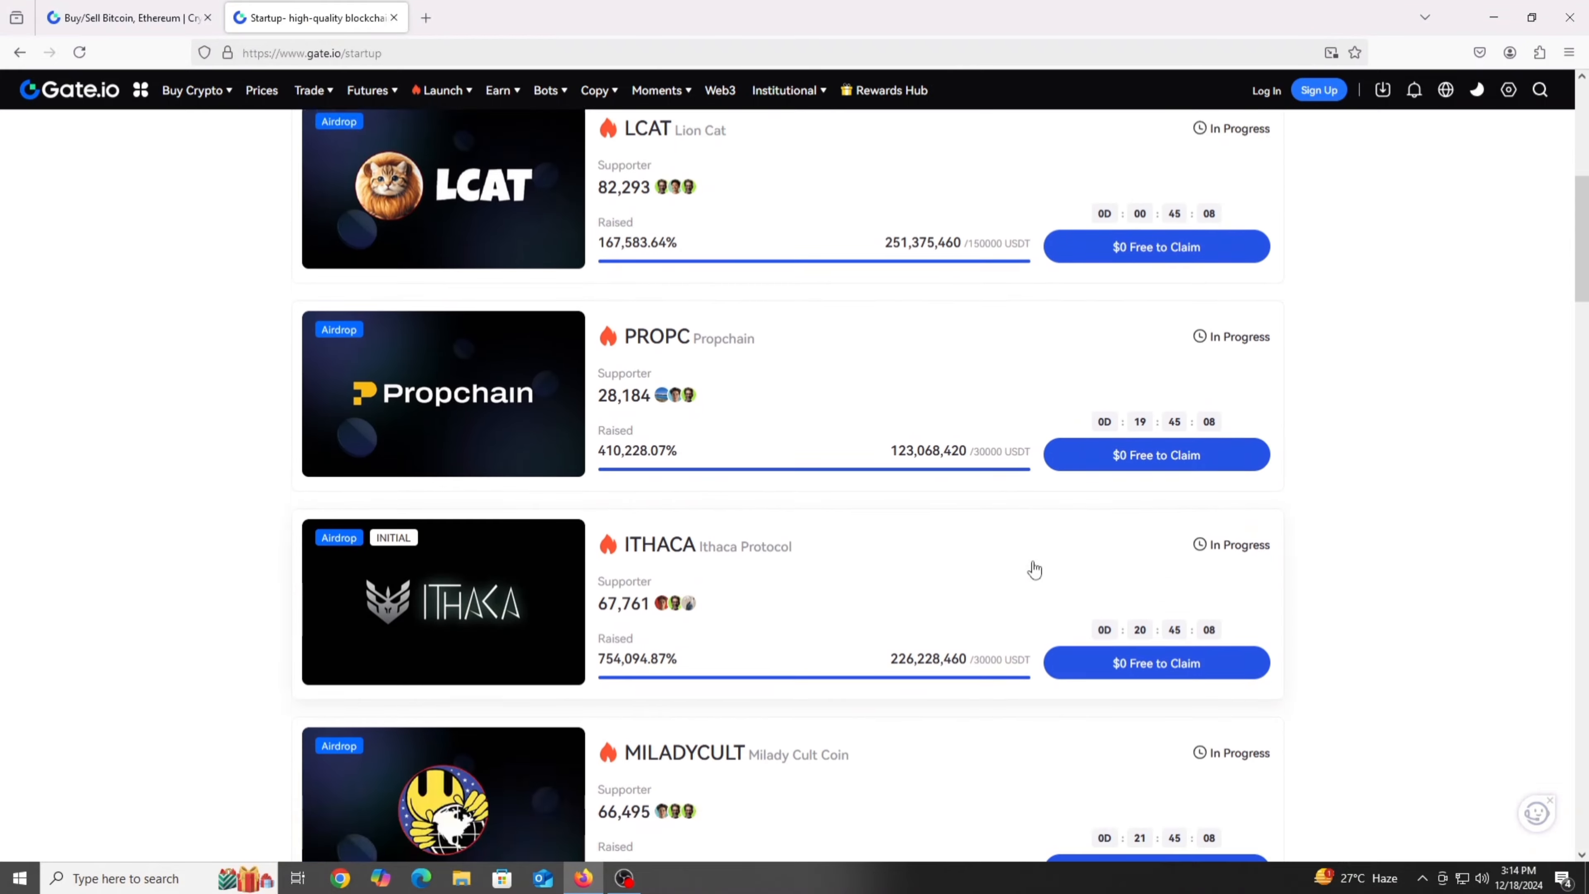
scroll(982, 507, down, 8)
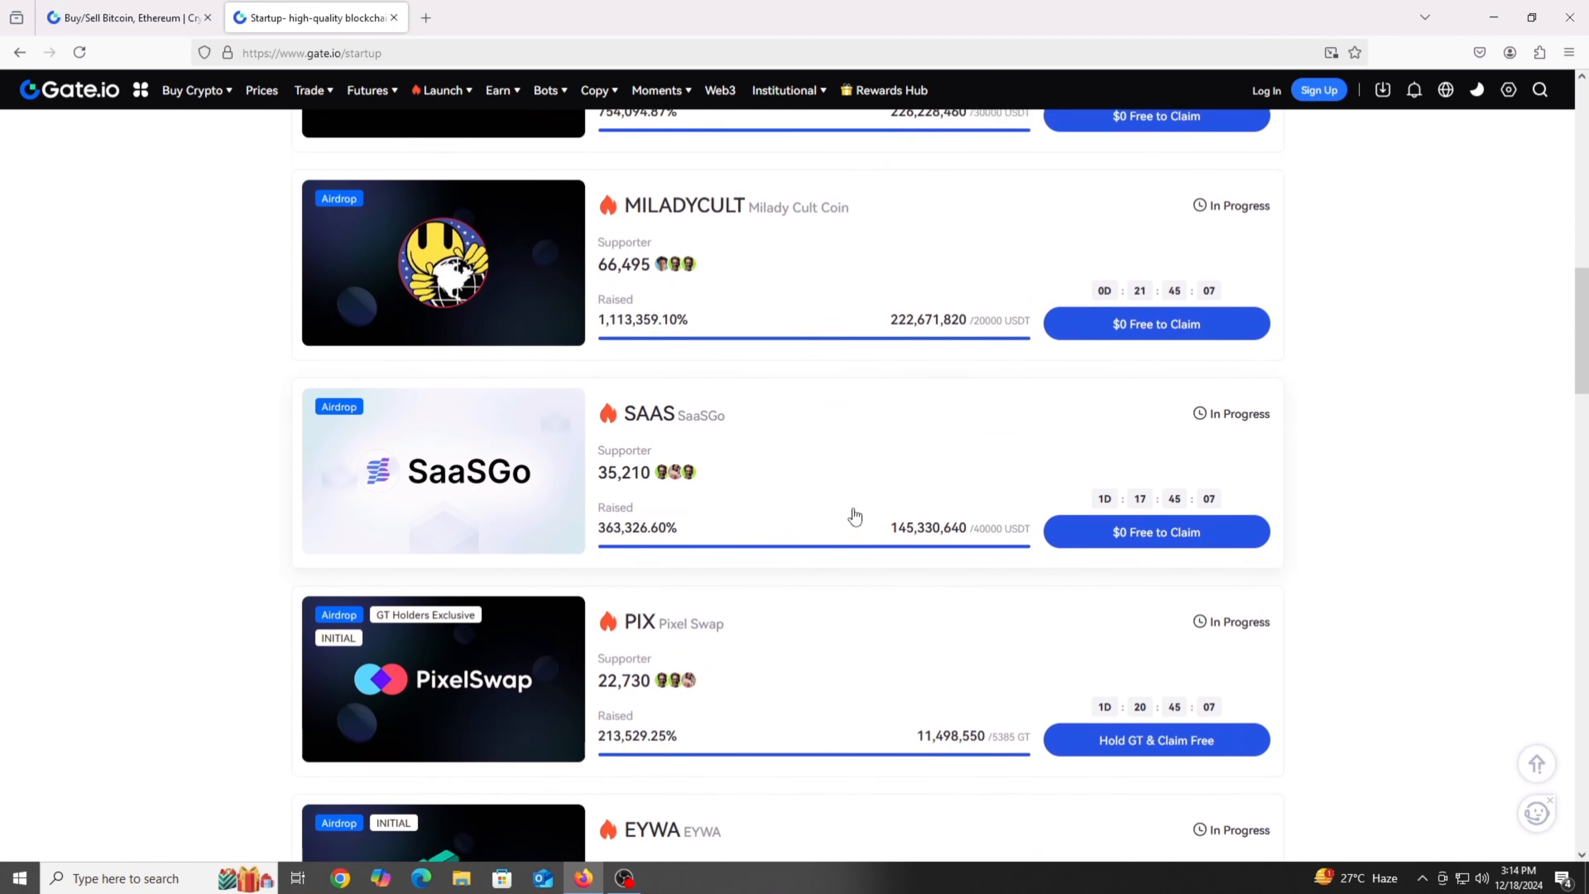
scroll(827, 602, down, 3)
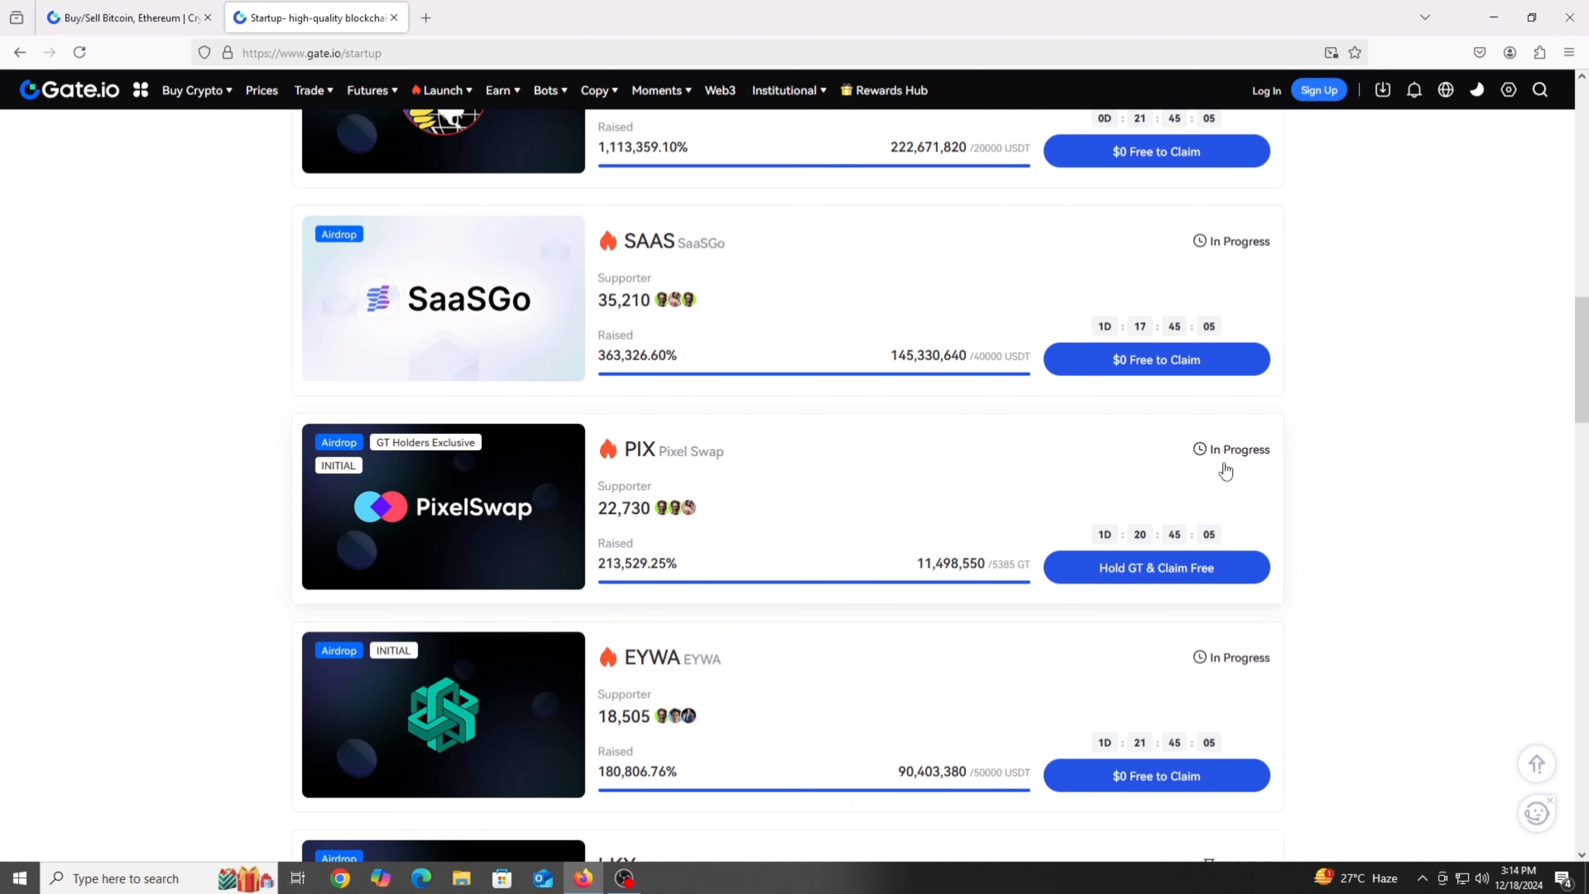
scroll(938, 529, down, 4)
scroll(926, 463, up, 7)
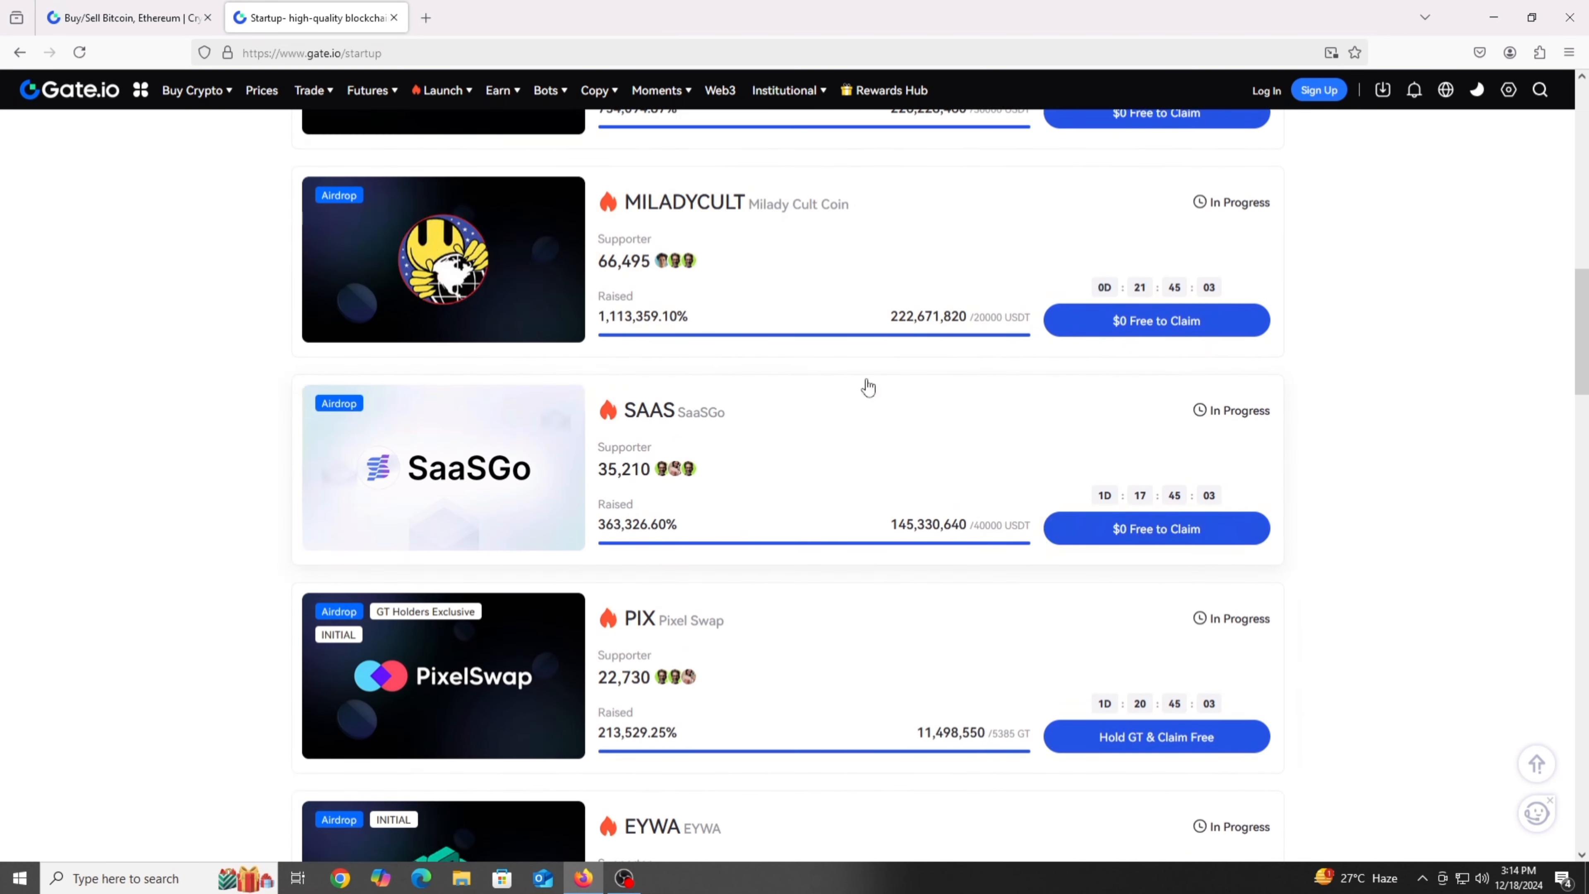
scroll(548, 338, up, 17)
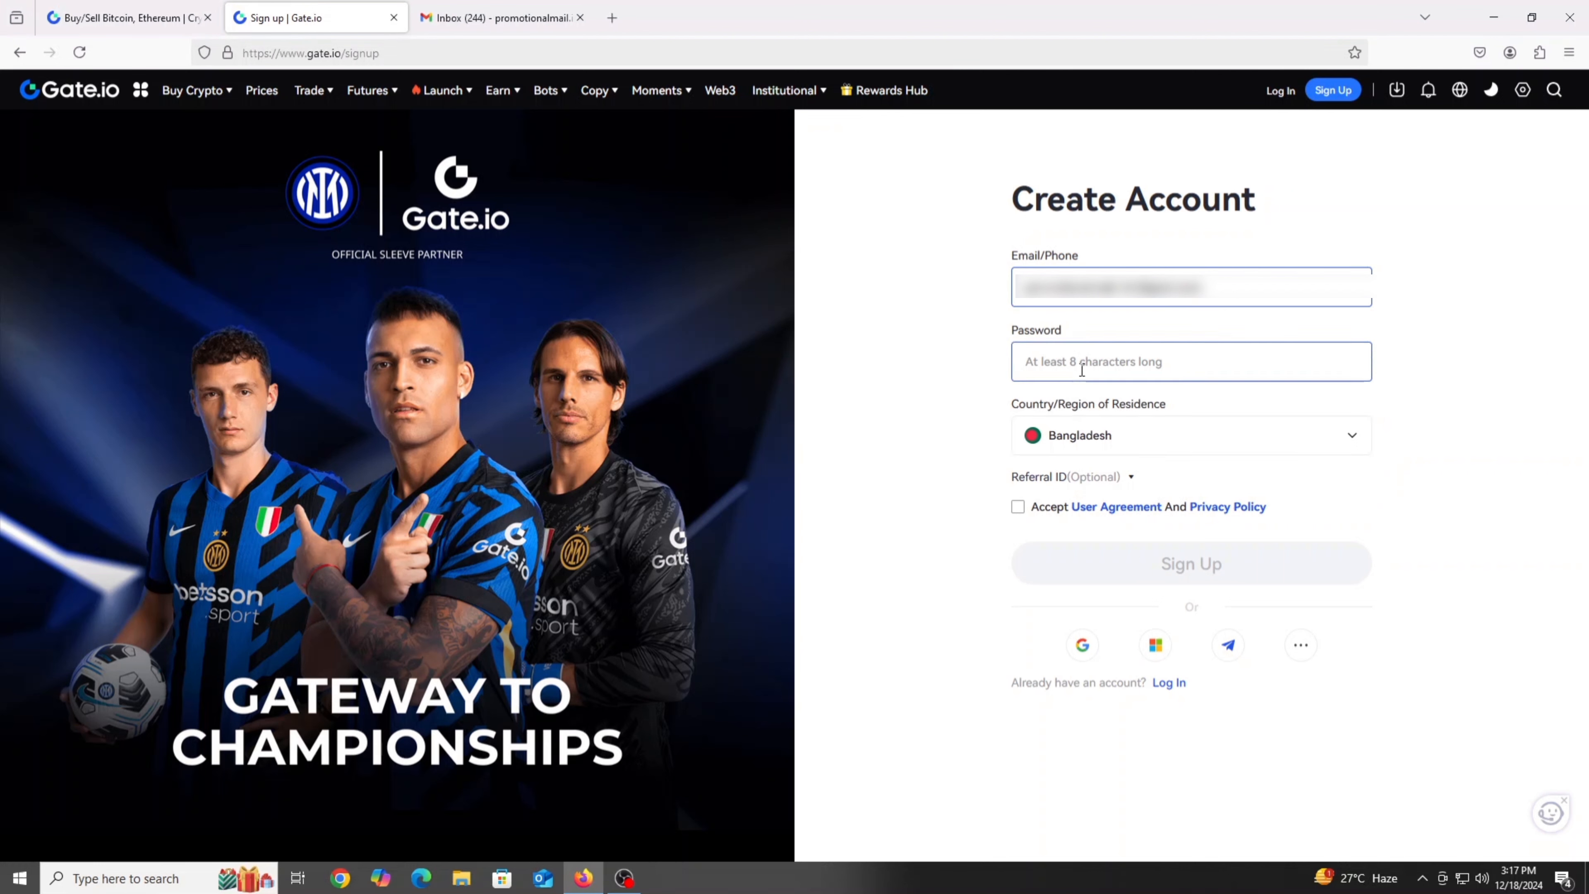
Enter the account password in the Create Account form.
click(1084, 366)
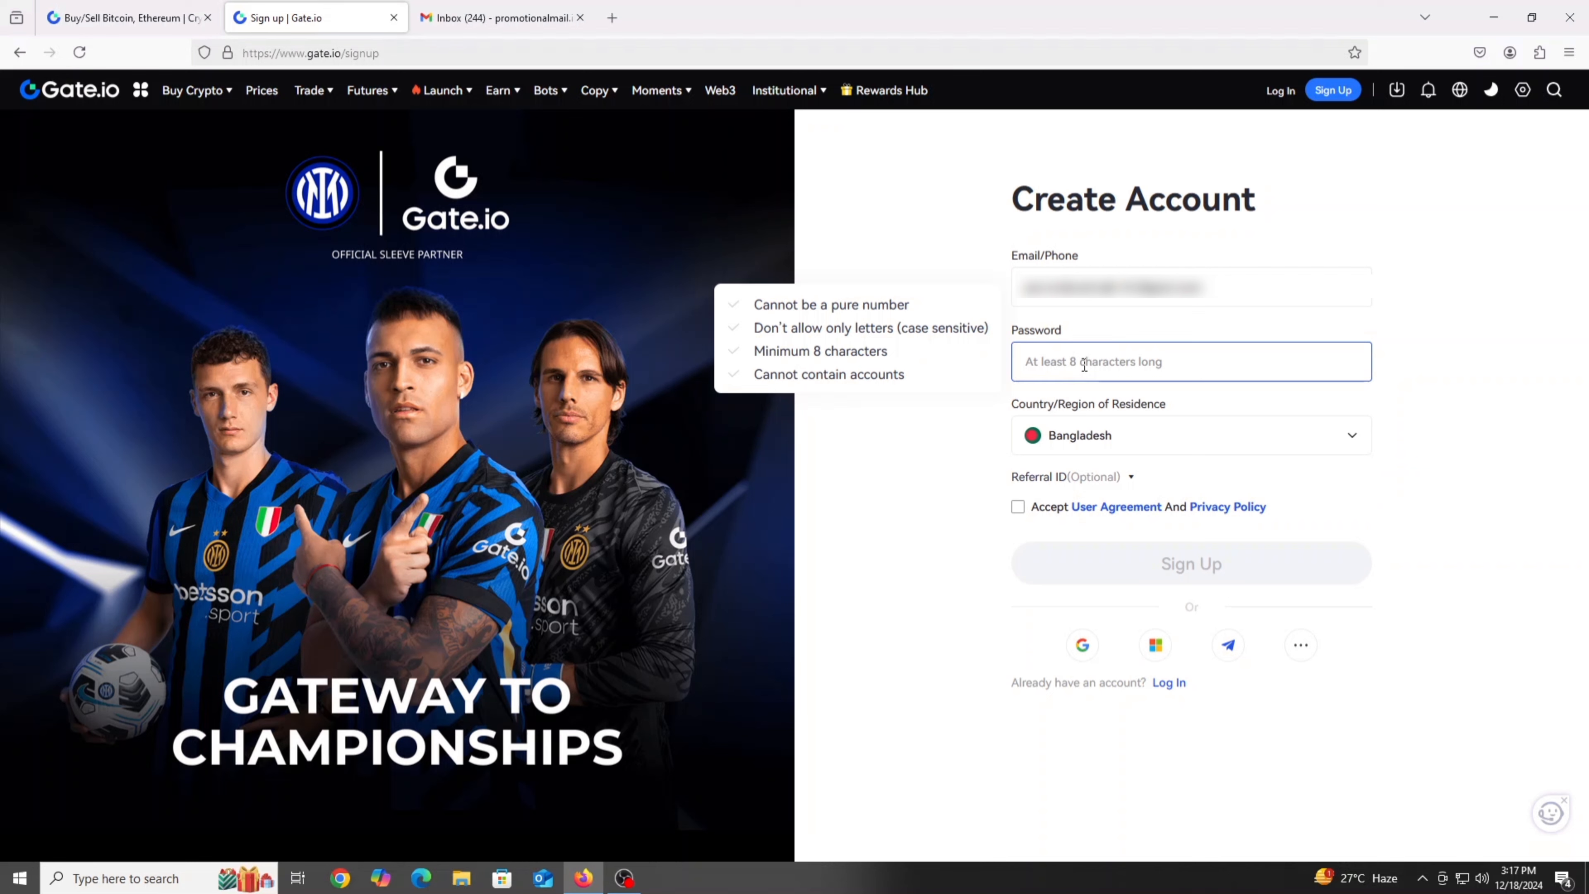
key(ctrl+v)
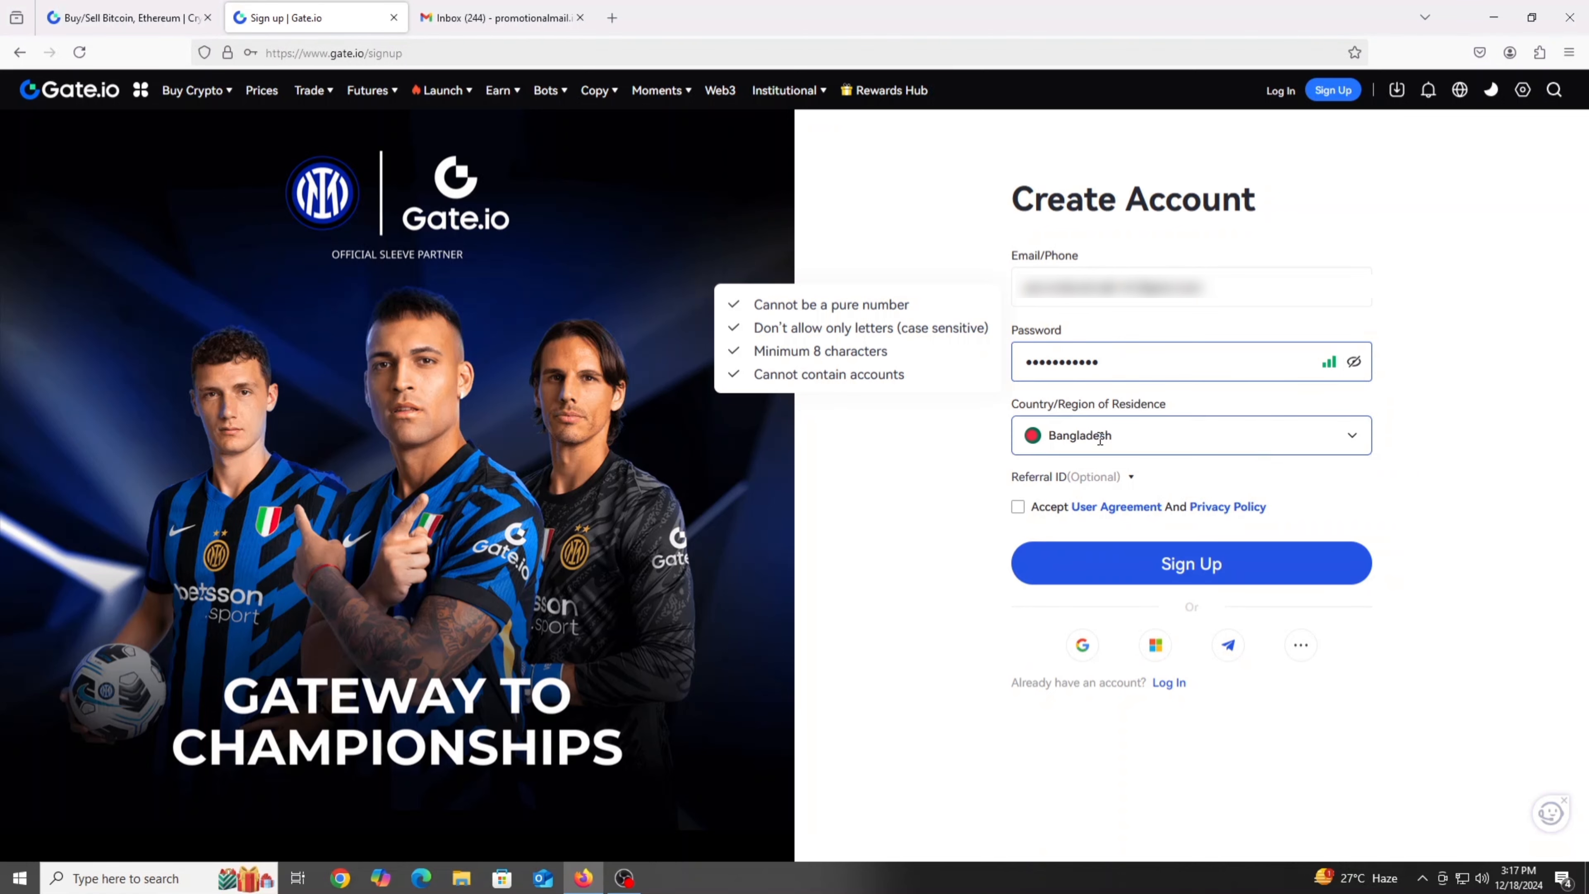
Look through the options offered for the country or region of residence.
click(1328, 436)
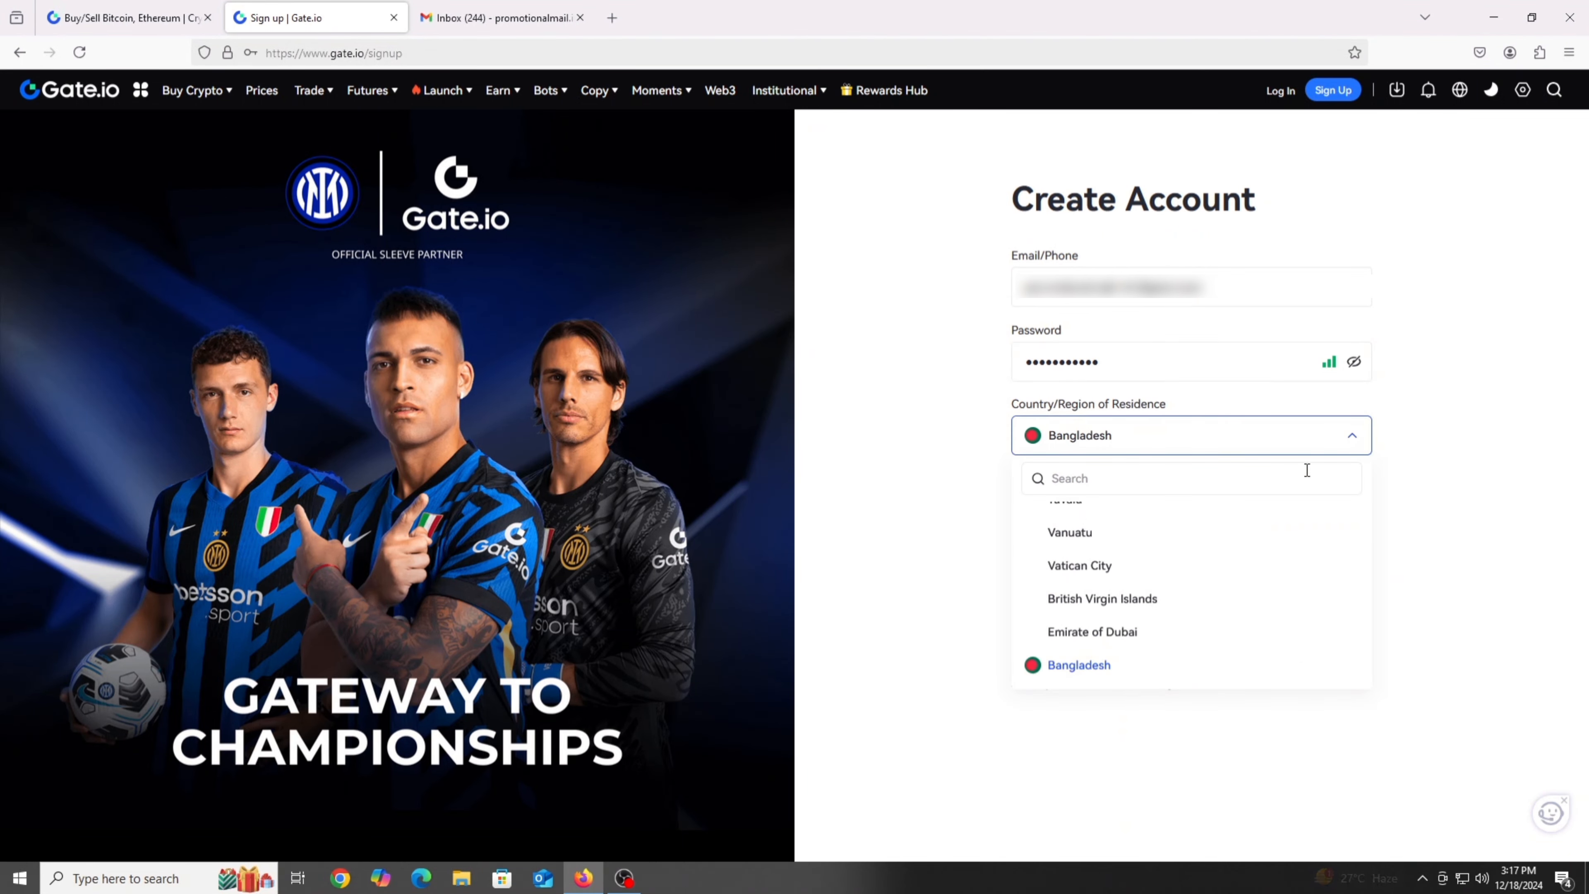
scroll(1220, 574, down, 2)
scroll(1220, 579, up, 3)
scroll(1219, 576, down, 1)
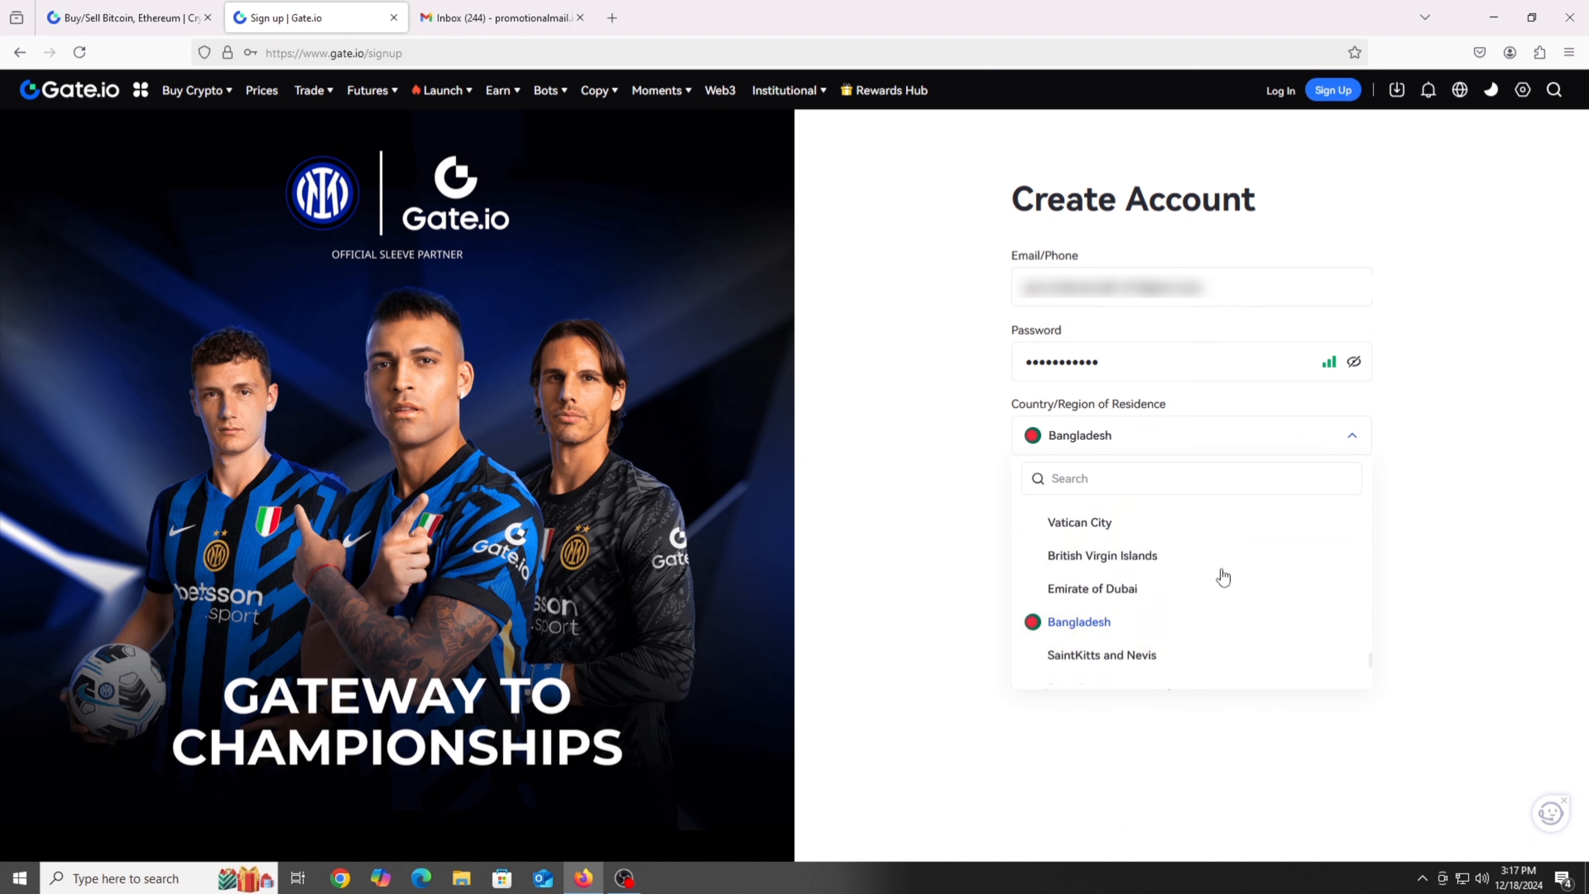
scroll(1288, 537, up, 5)
scroll(1251, 519, up, 1)
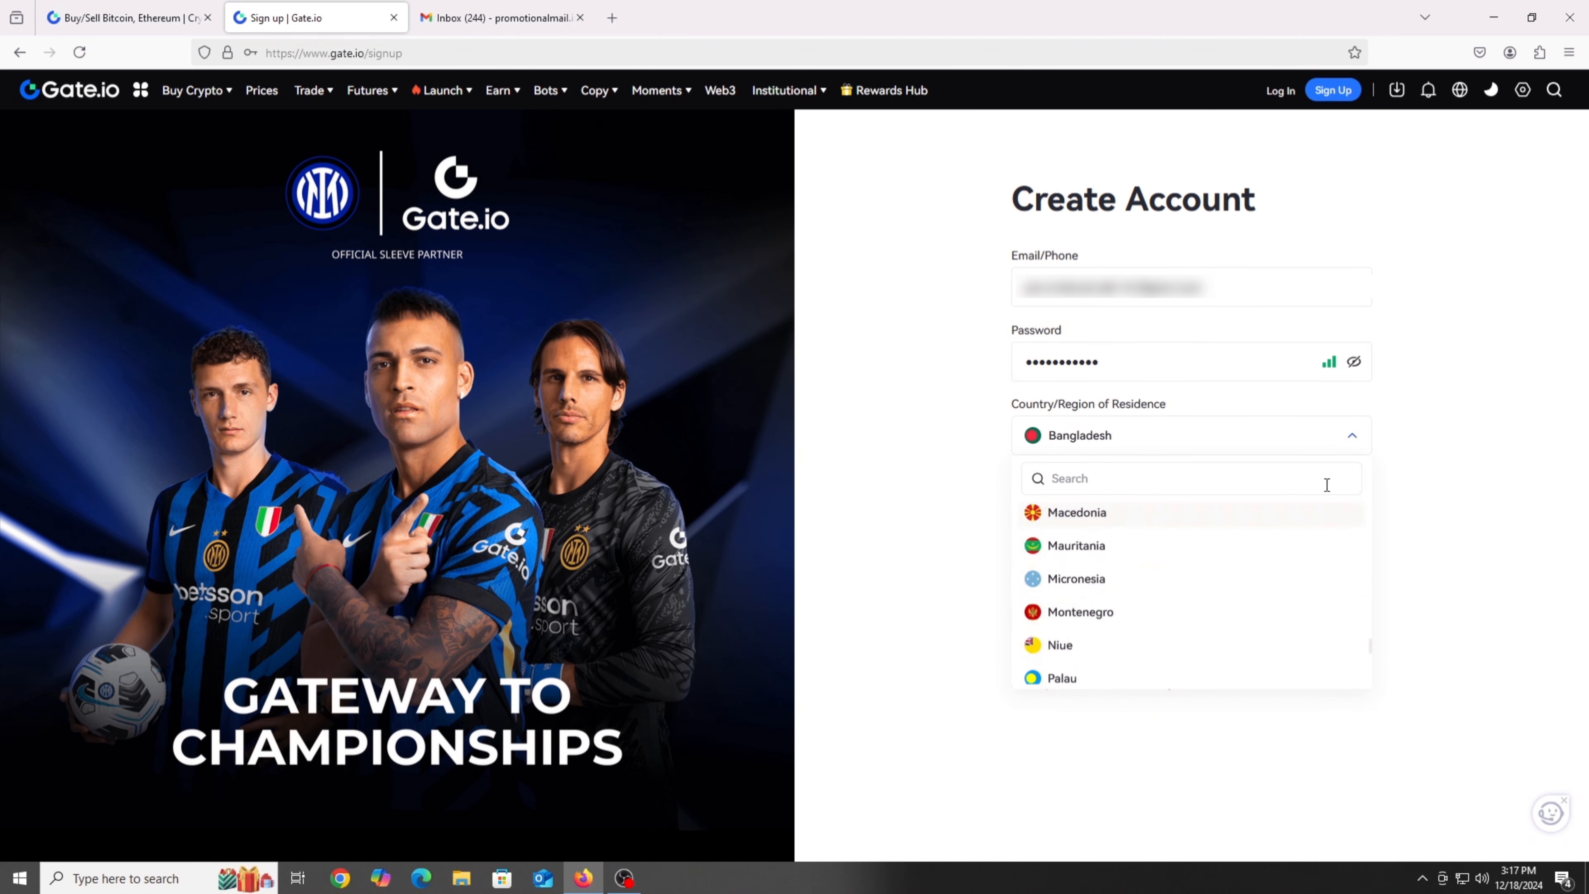
click(1351, 437)
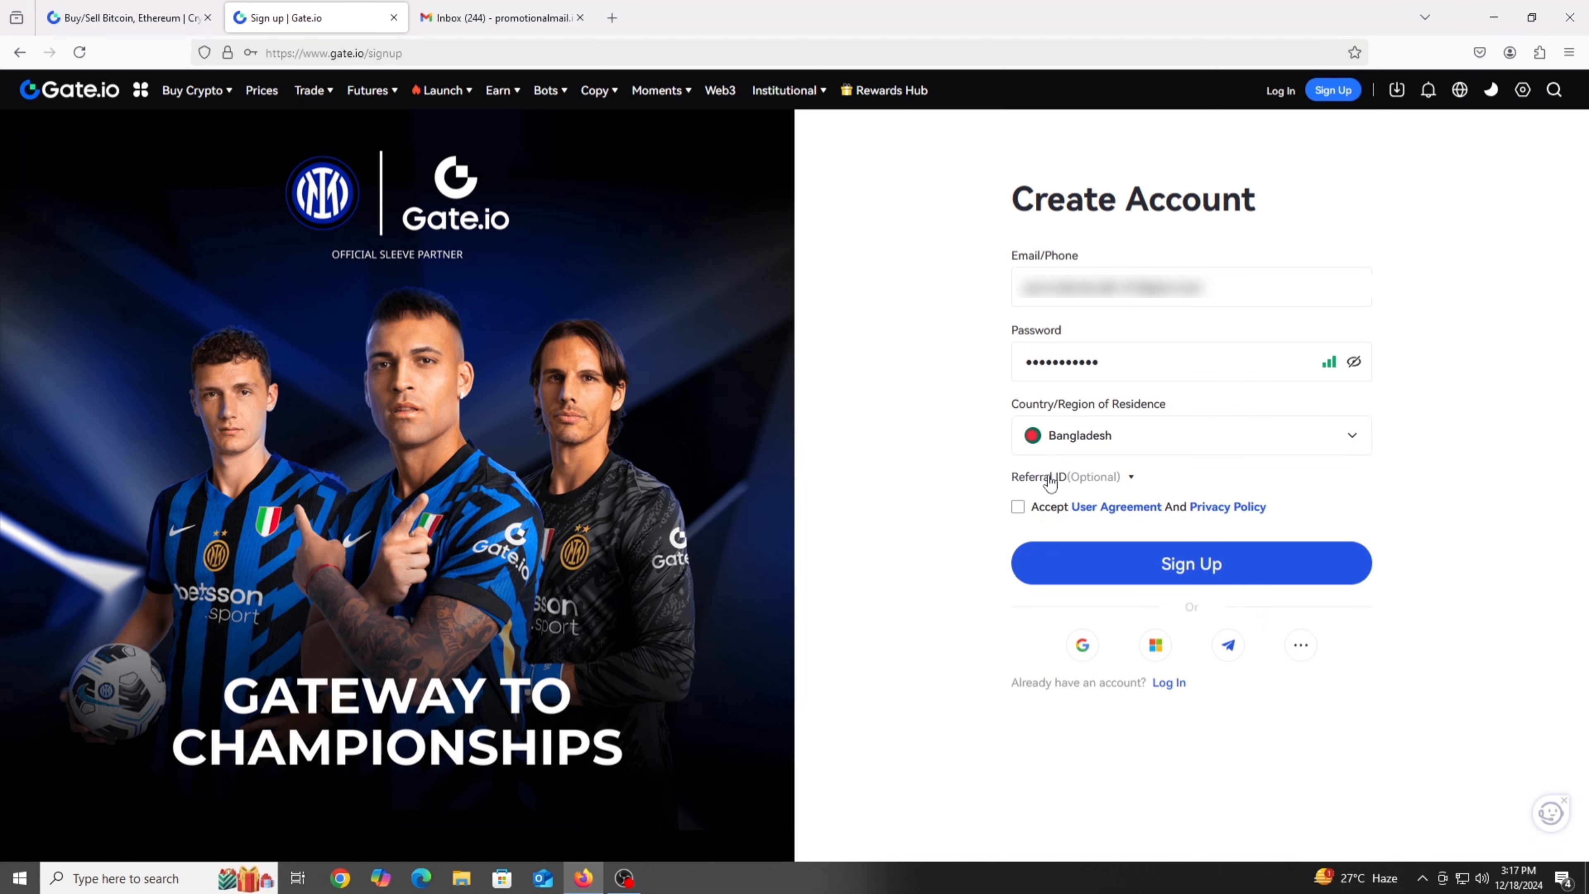
Fill in the optional referral ID, accept the User Agreement and Privacy Policy, and submit the sign-up, completing the slider puzzle.
click(1119, 481)
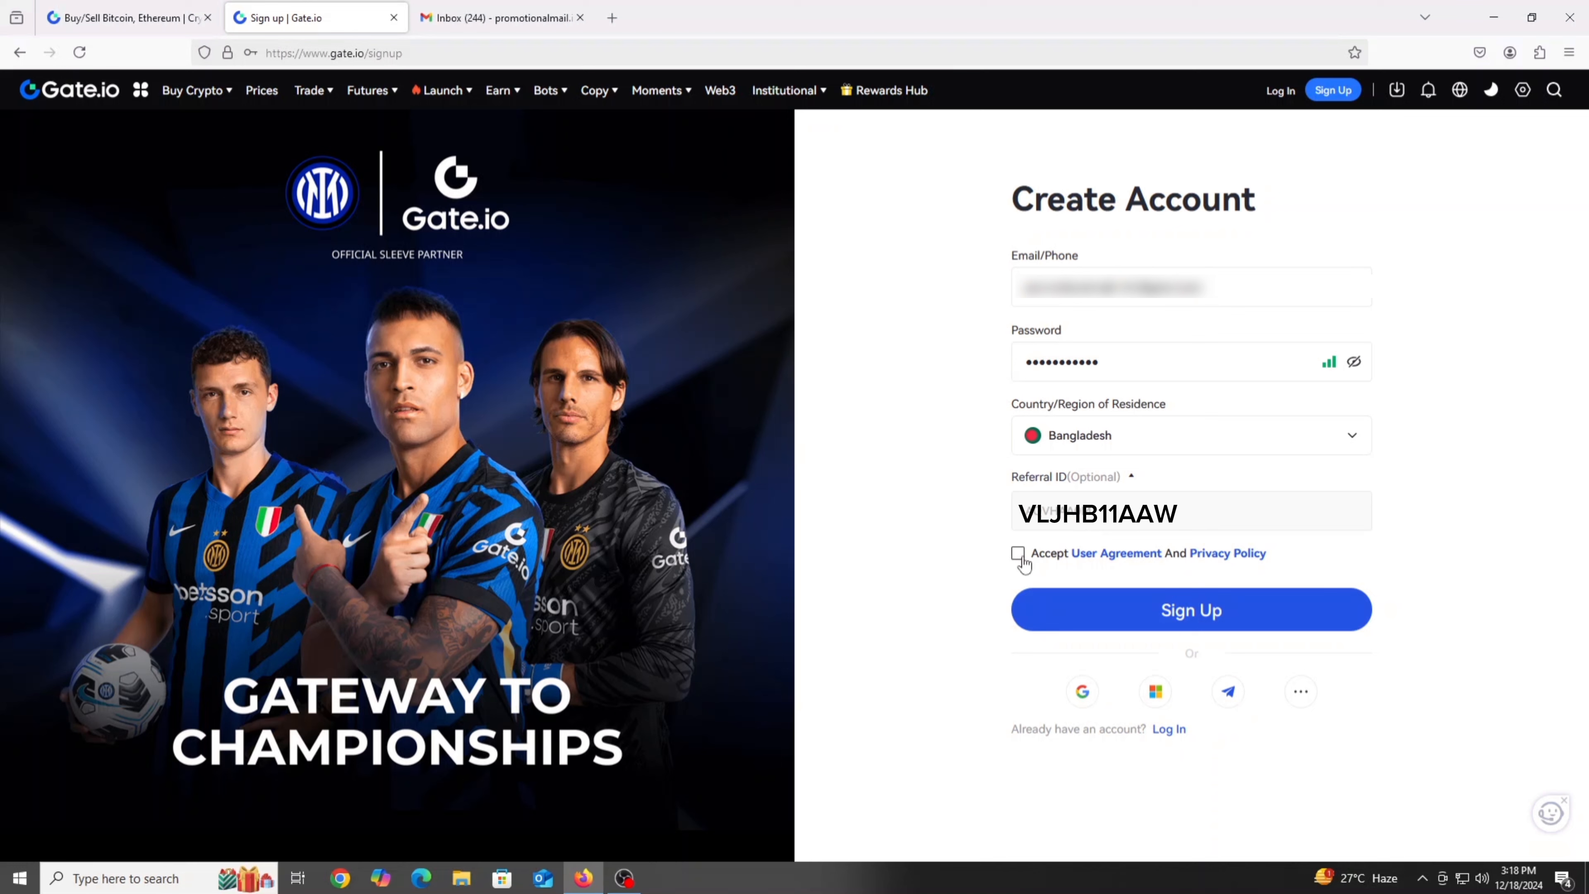
click(1019, 554)
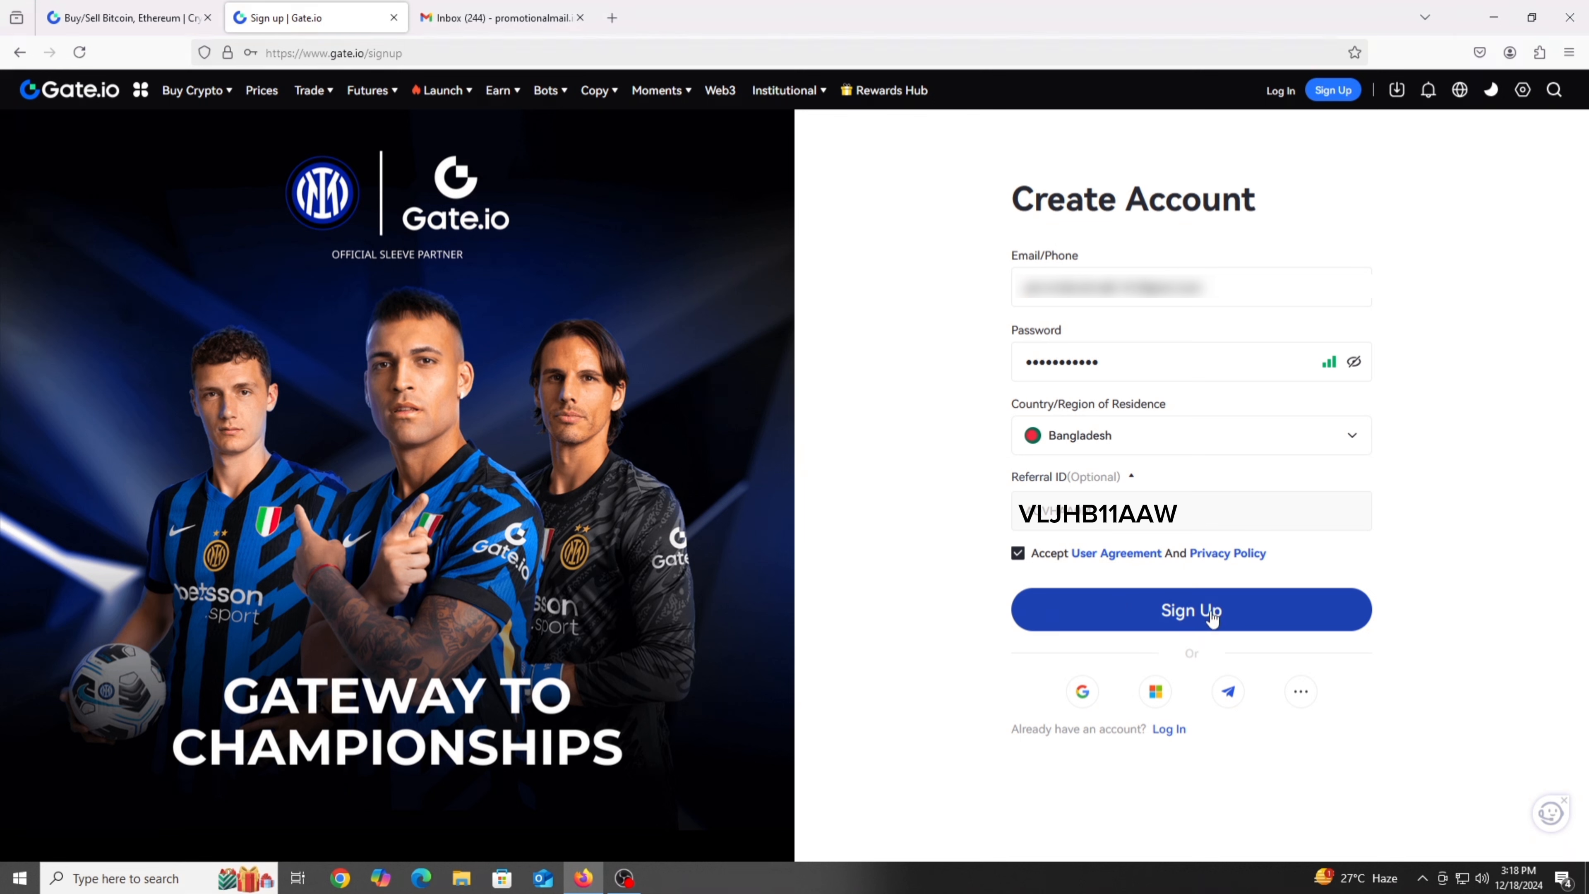
click(1211, 613)
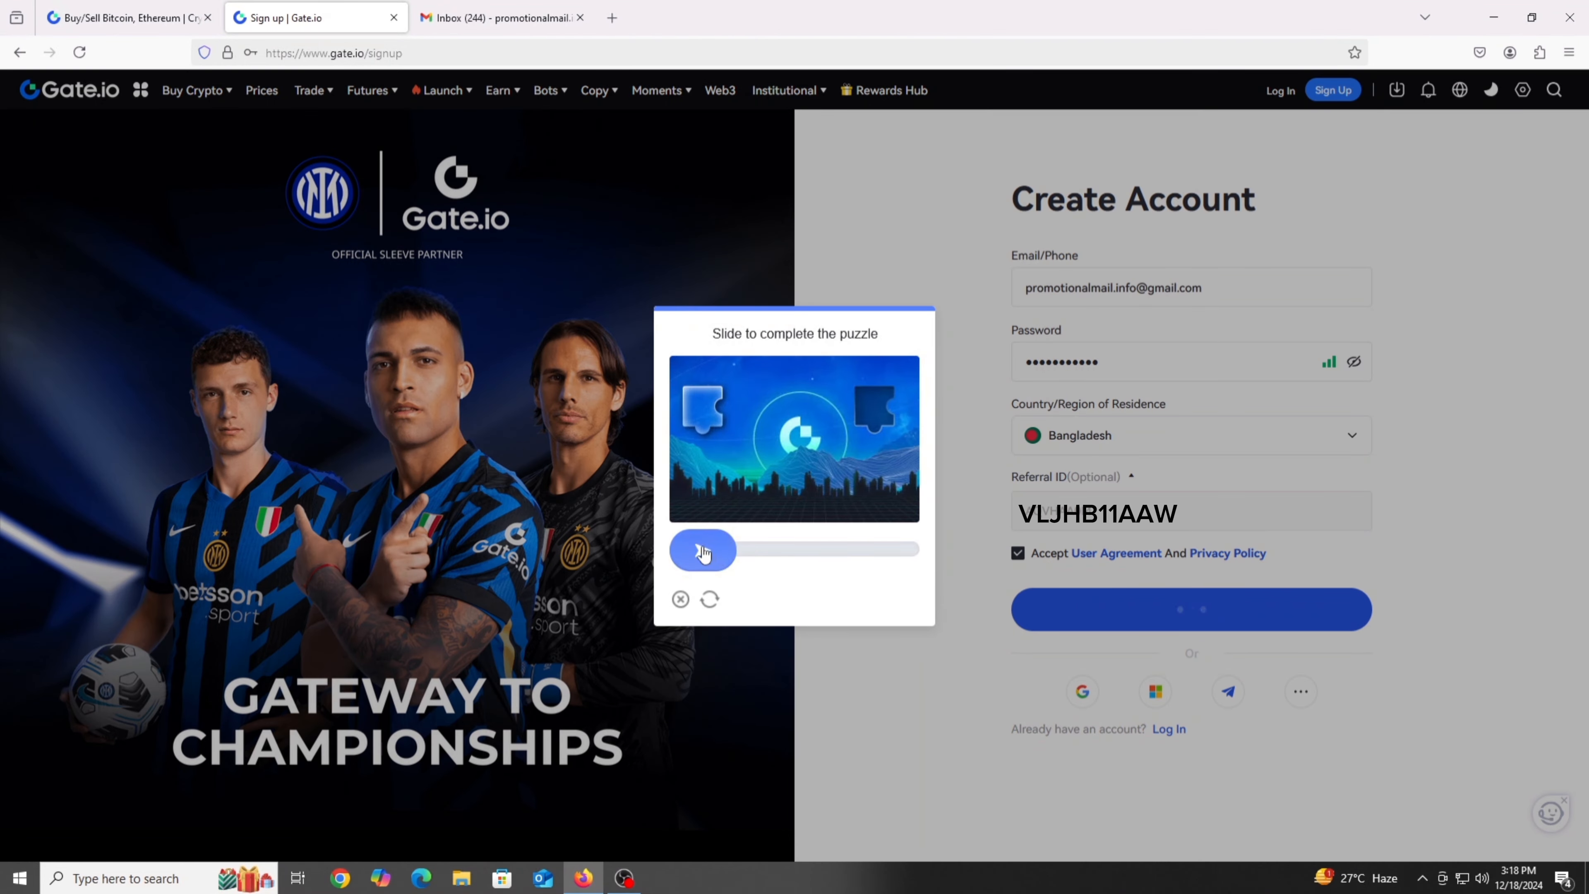
drag(703, 552, 869, 566)
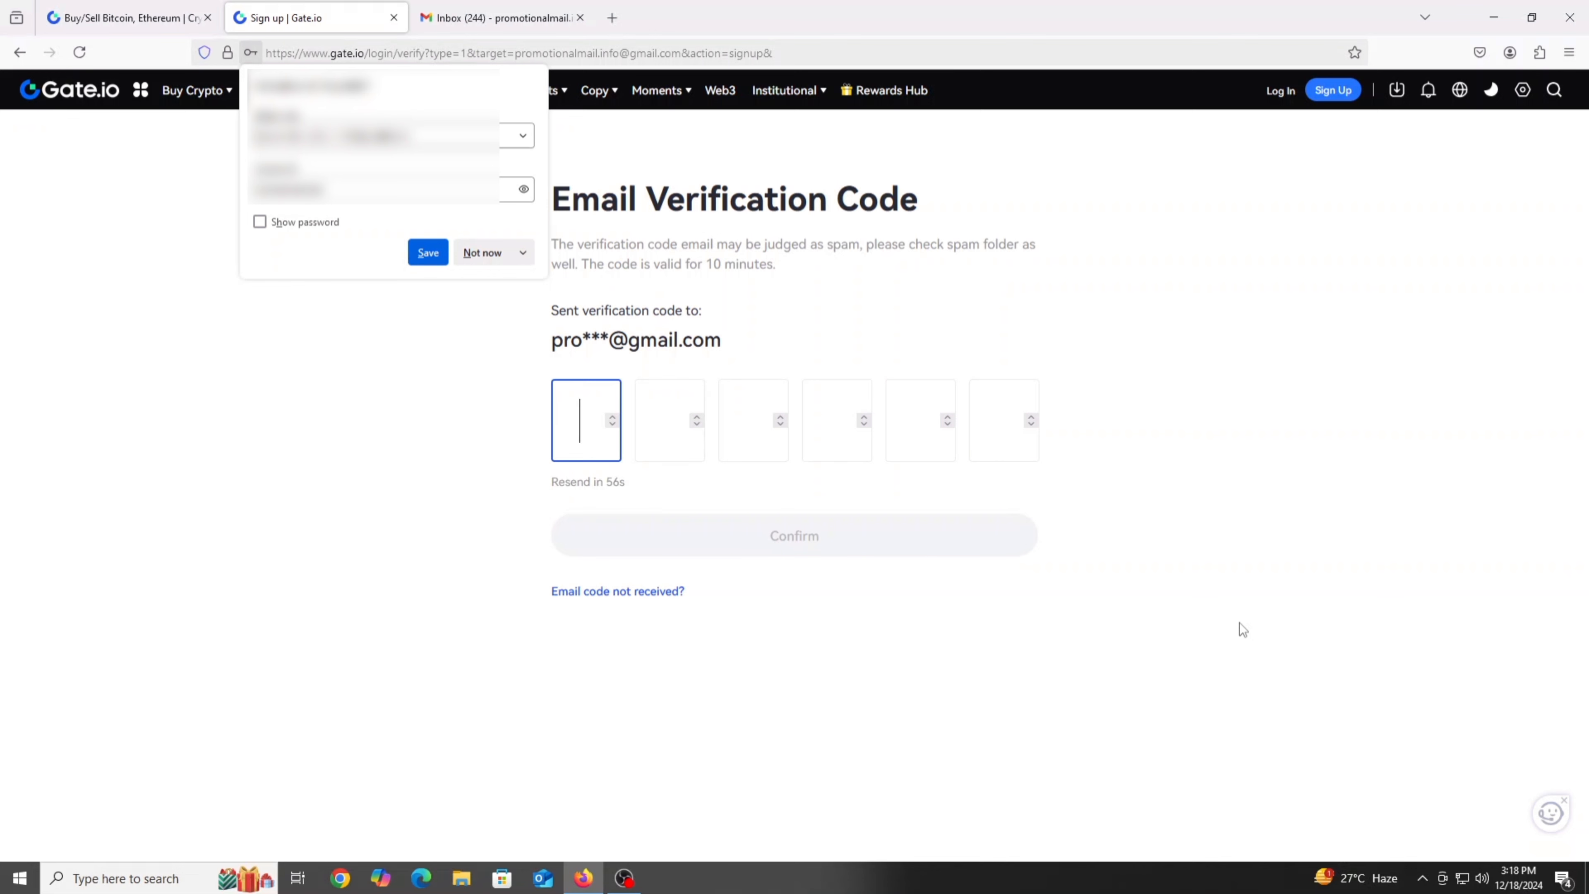
Decline saving the login in the browser and switch to the Gmail inbox for the email verification code.
click(482, 253)
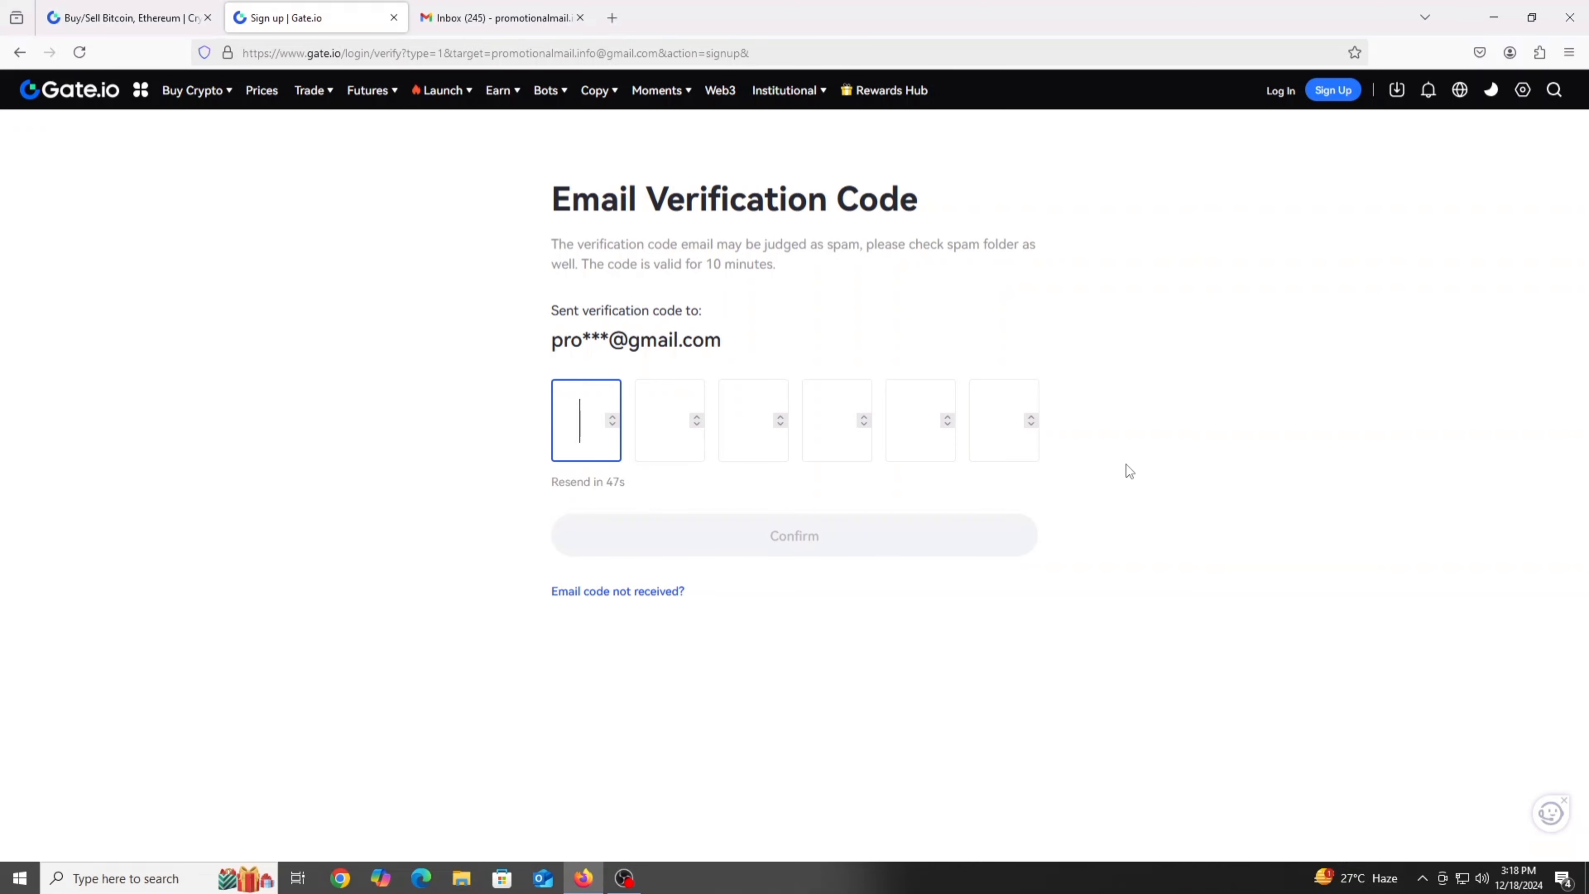
click(463, 12)
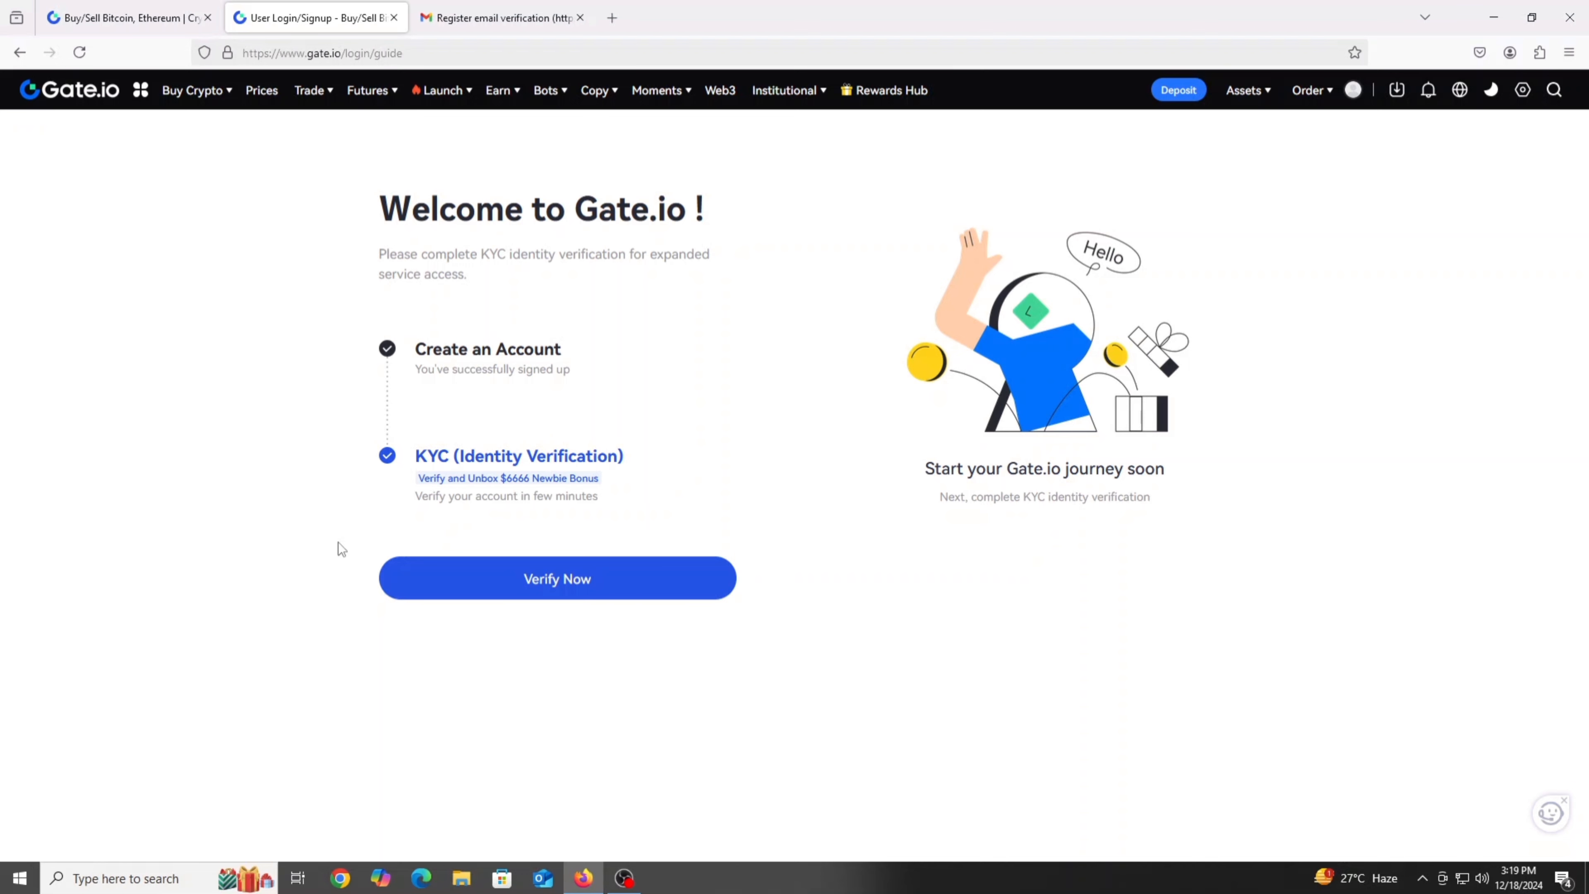
Start the KYC verification for the new account and open the individual Identity Verification form at its ID number field.
click(516, 583)
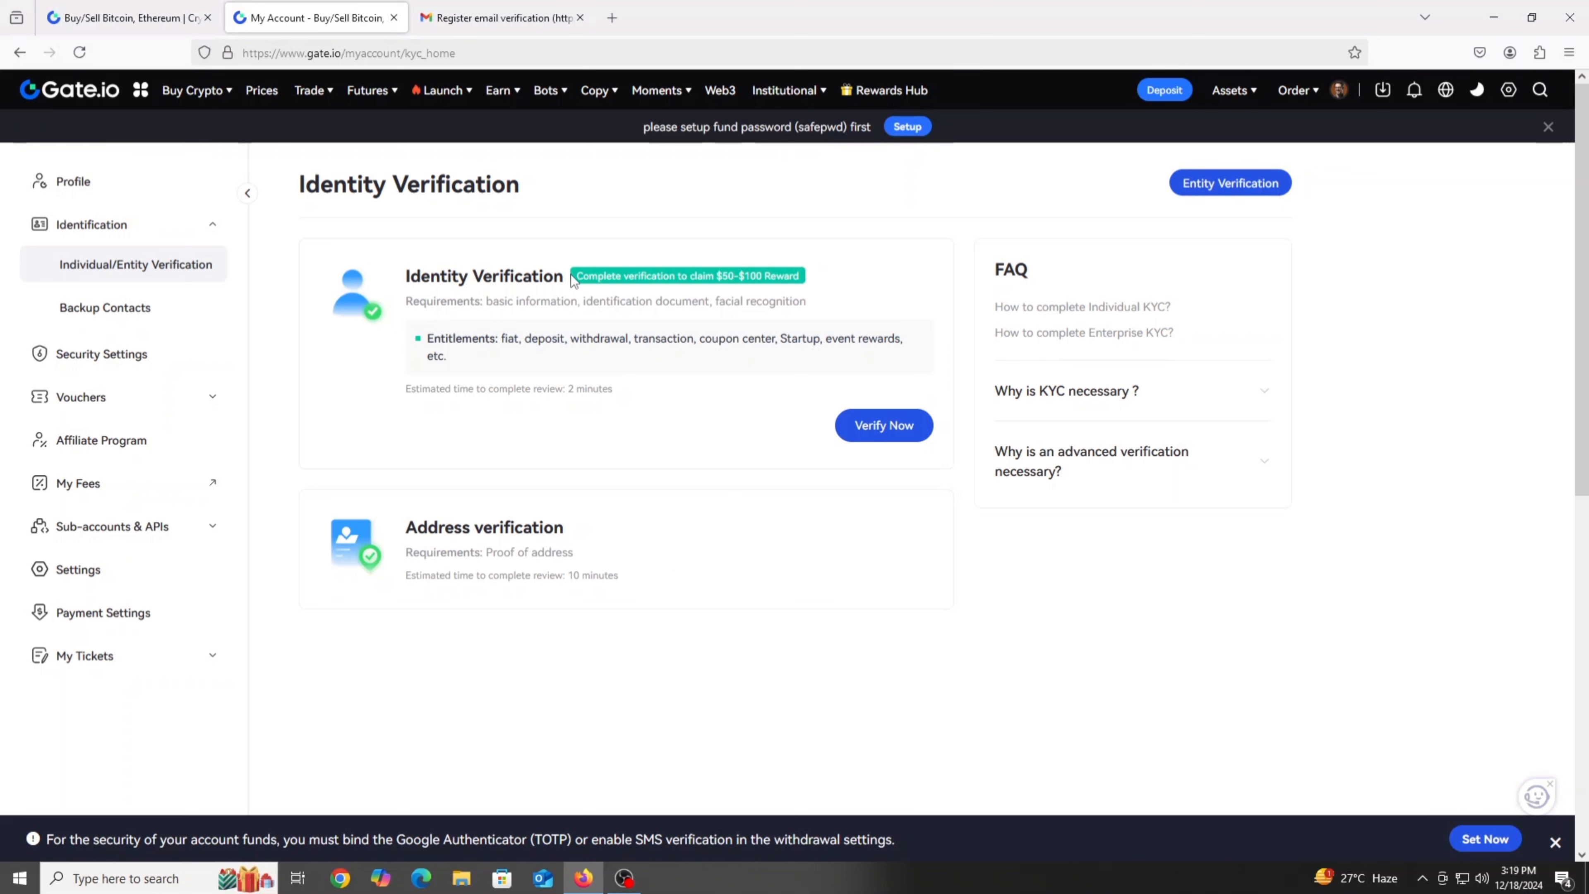
click(883, 425)
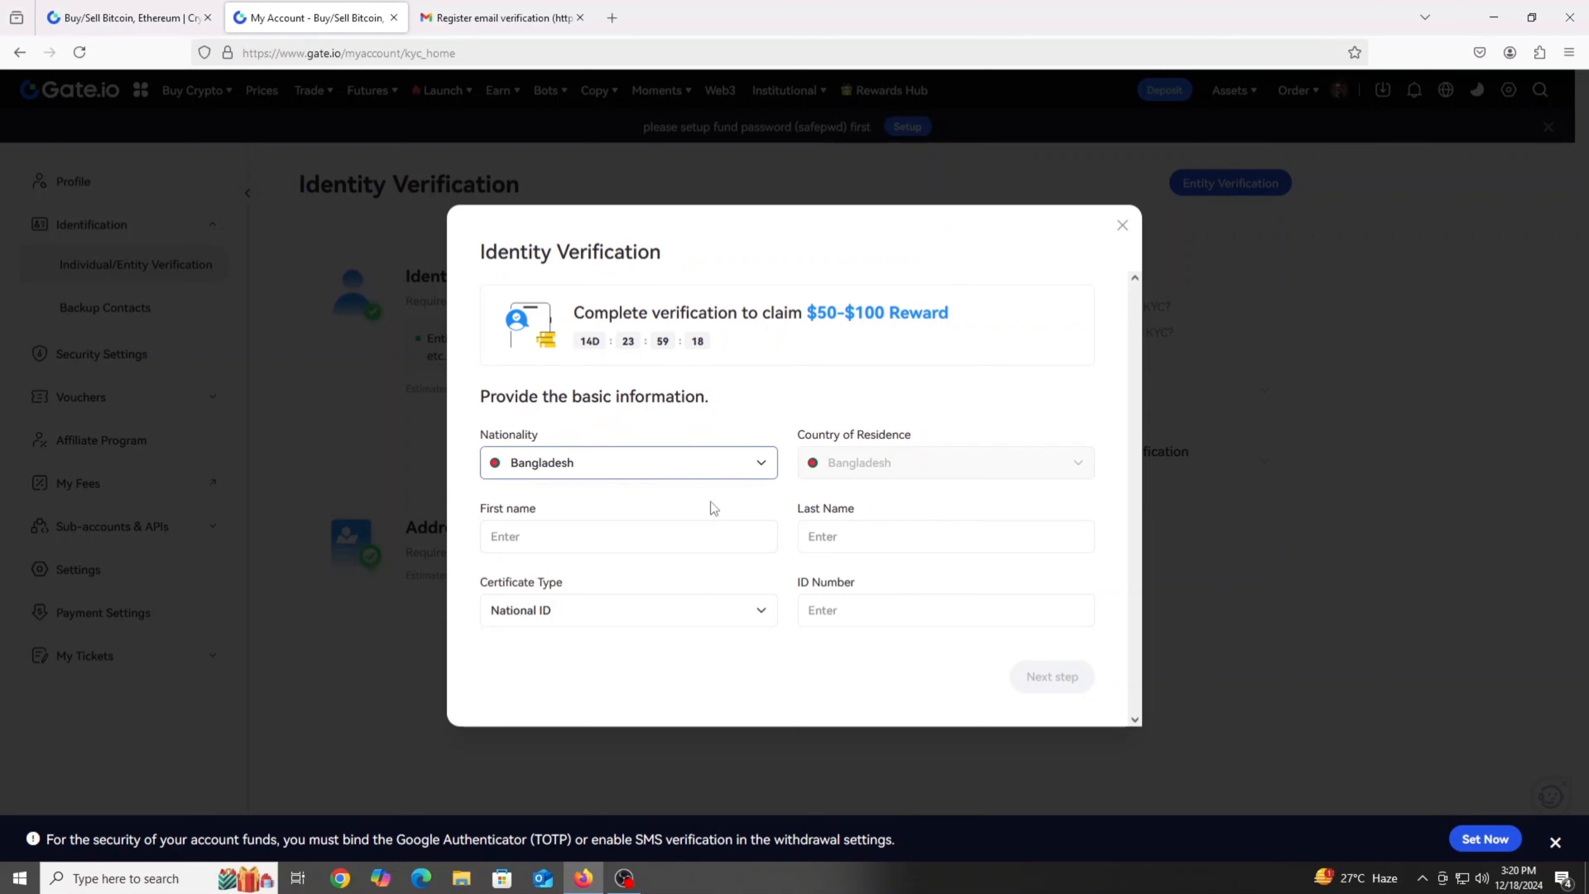
click(947, 611)
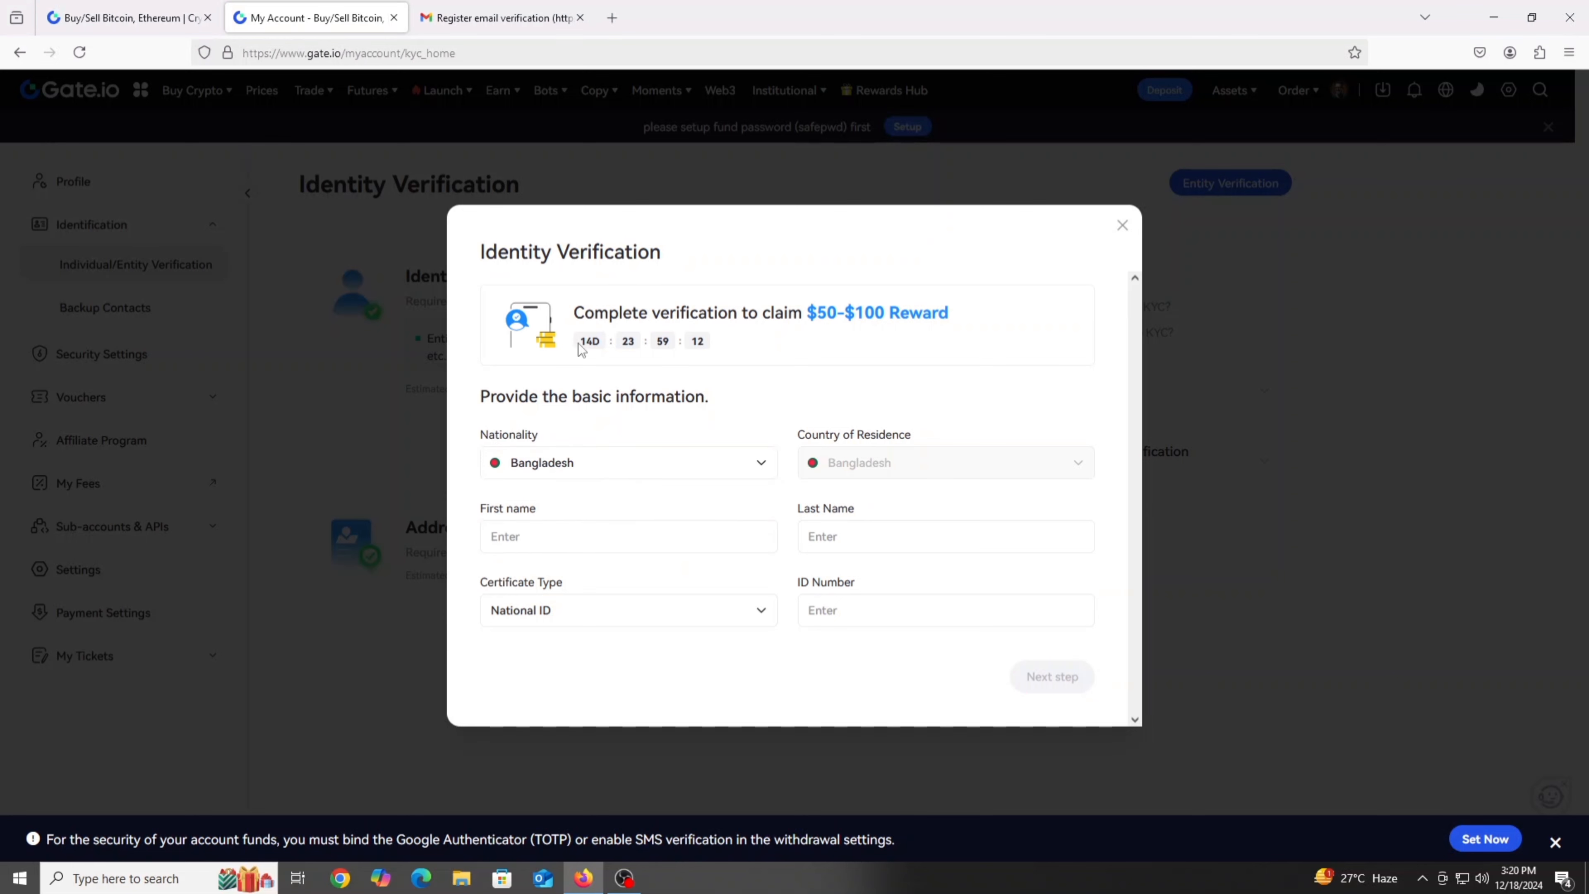
Examine the verification reward offer and its countdown in the Identity Verification form.
triple_click(657, 340)
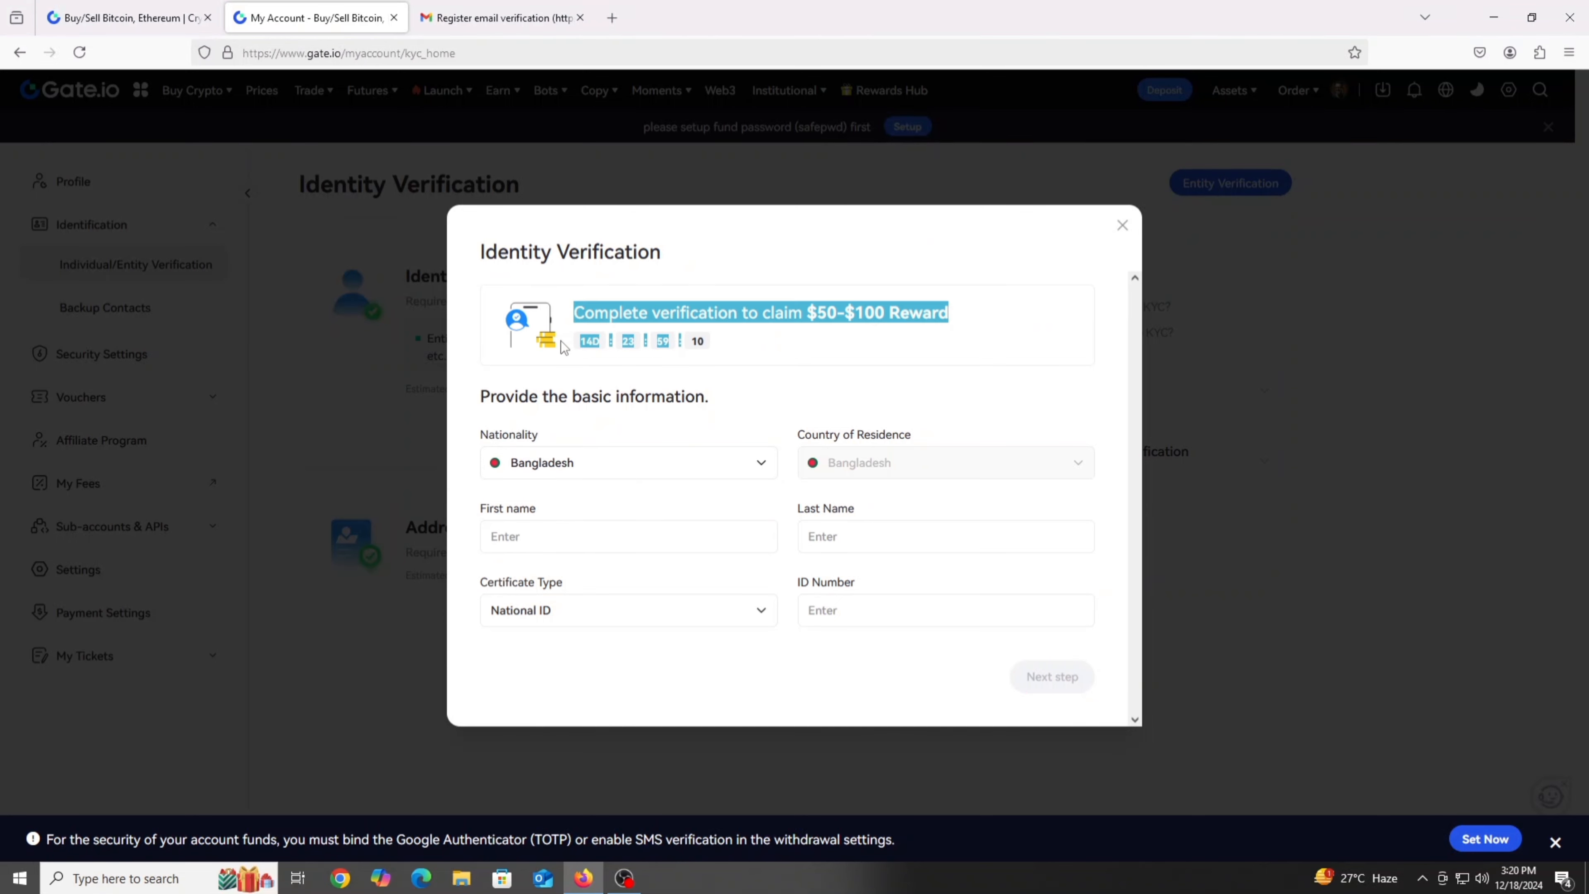
click(577, 353)
drag(581, 348, 758, 366)
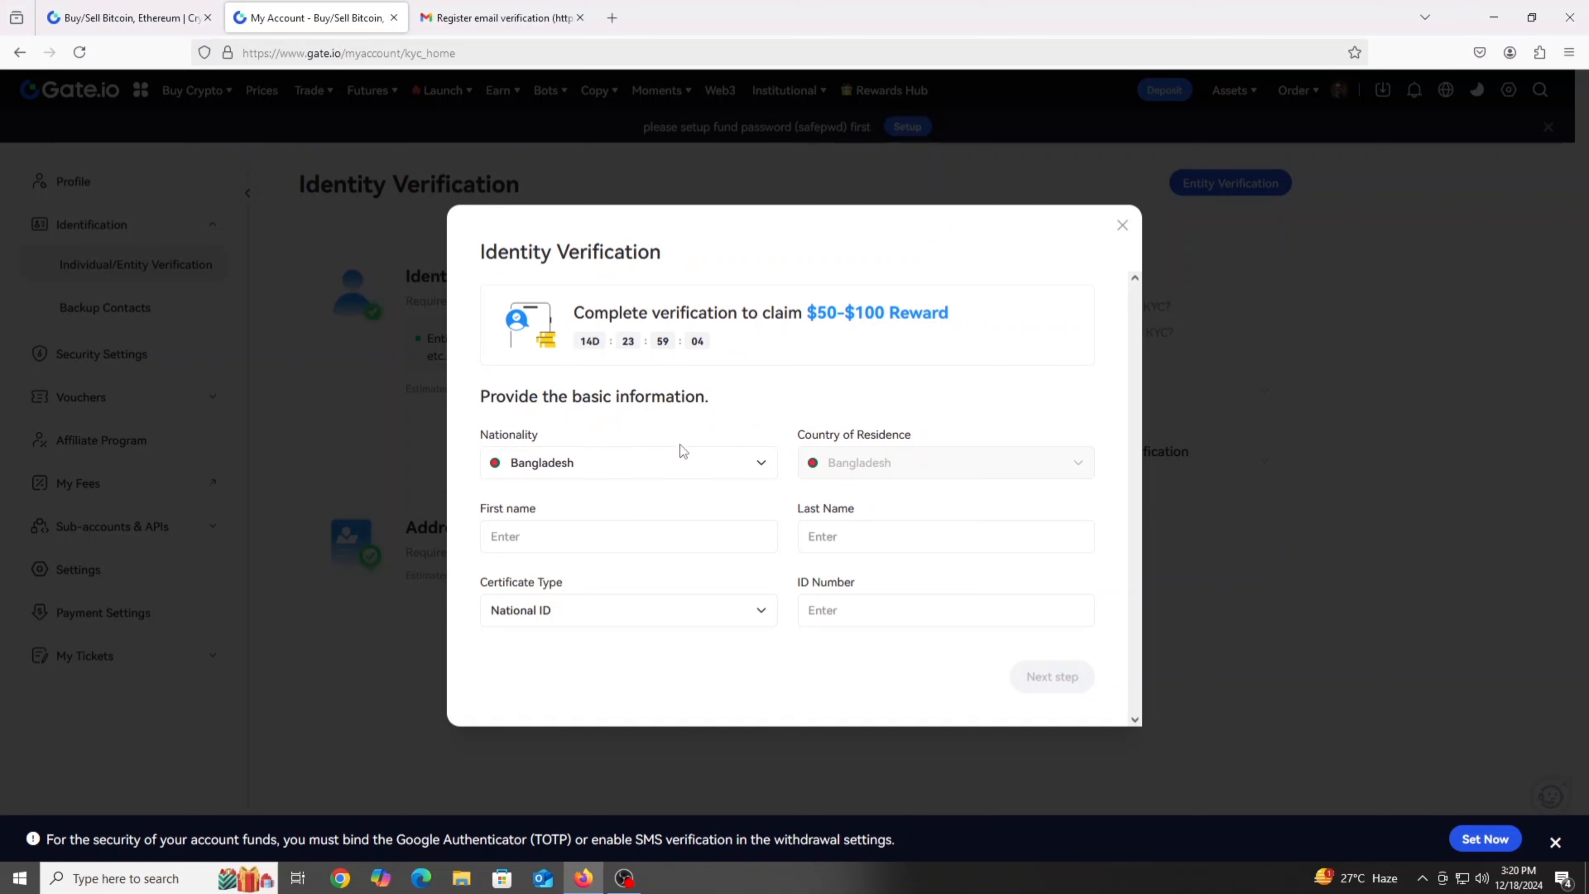
drag(810, 323, 960, 341)
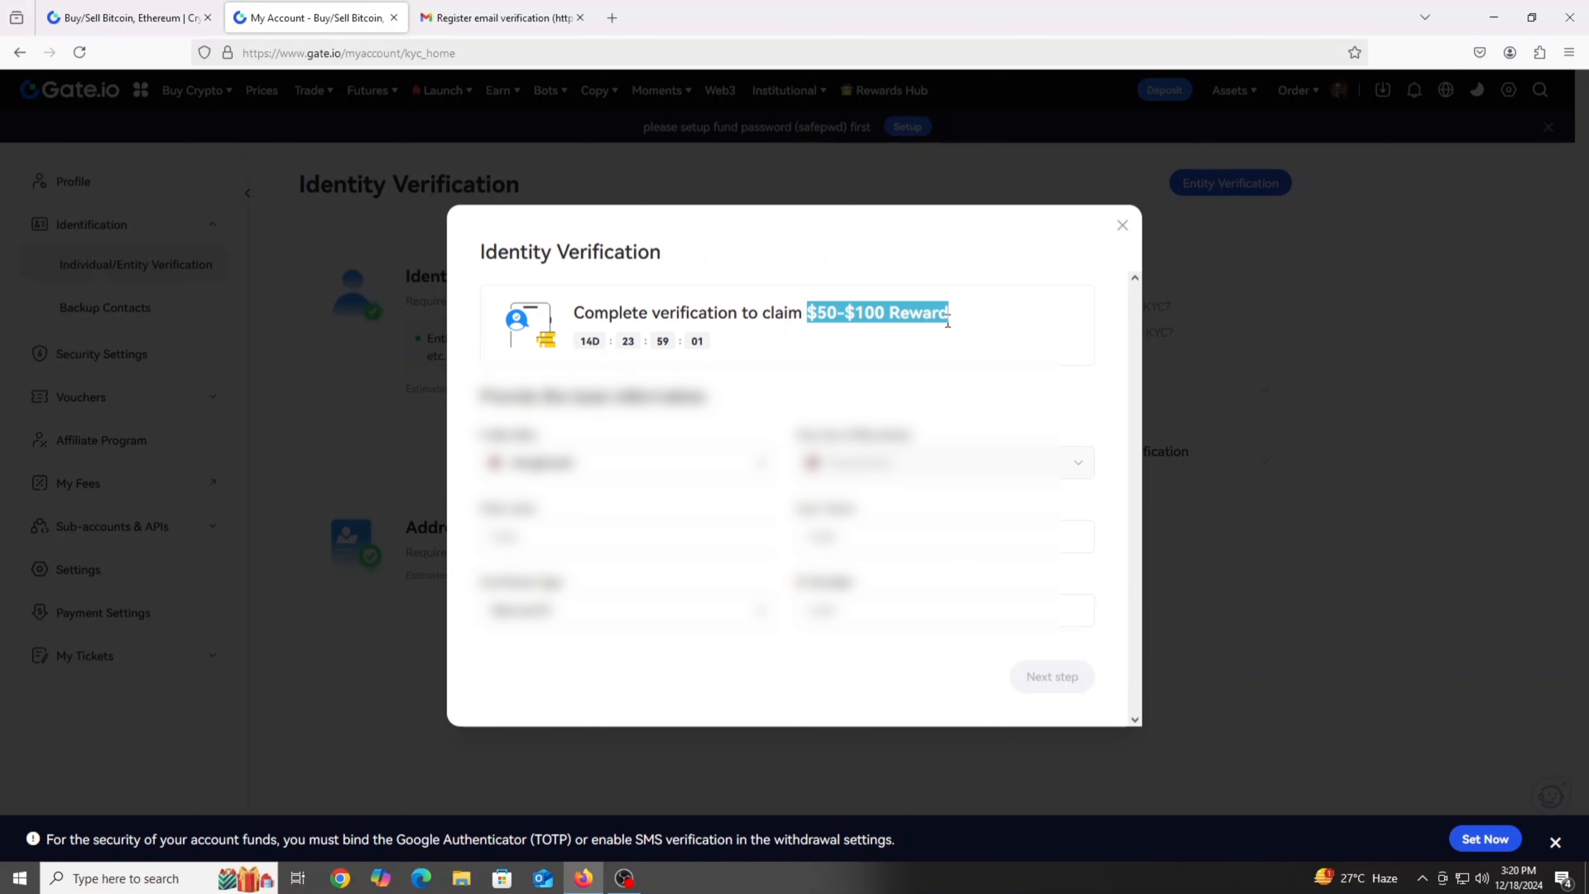
click(892, 352)
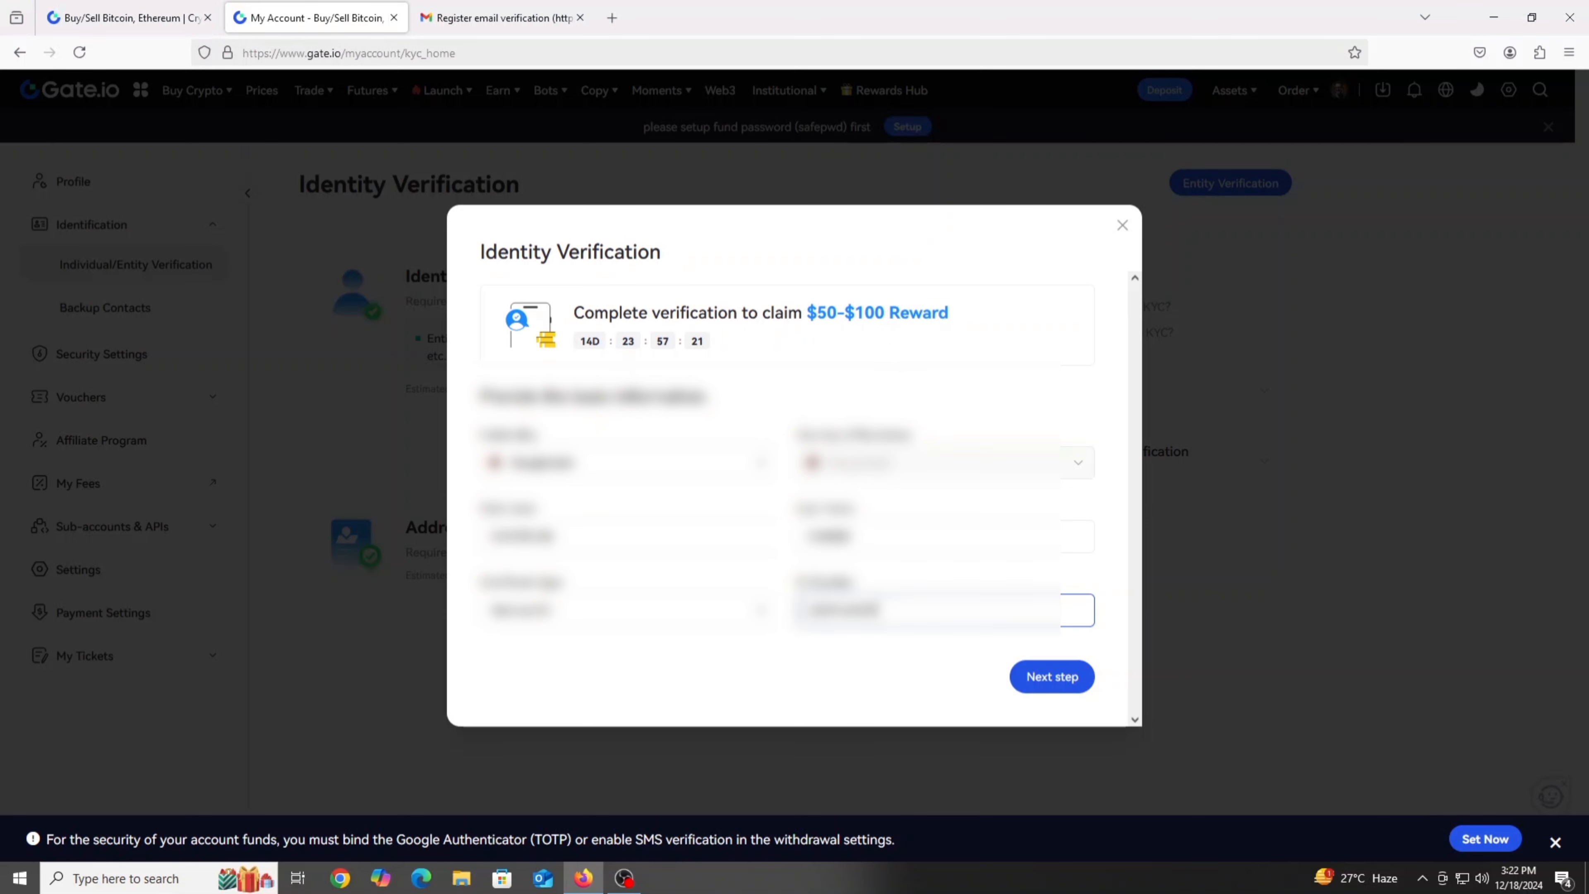
Submit the basic identity information and upload the photos of both sides of the ID document for the Identity Verification.
click(1065, 684)
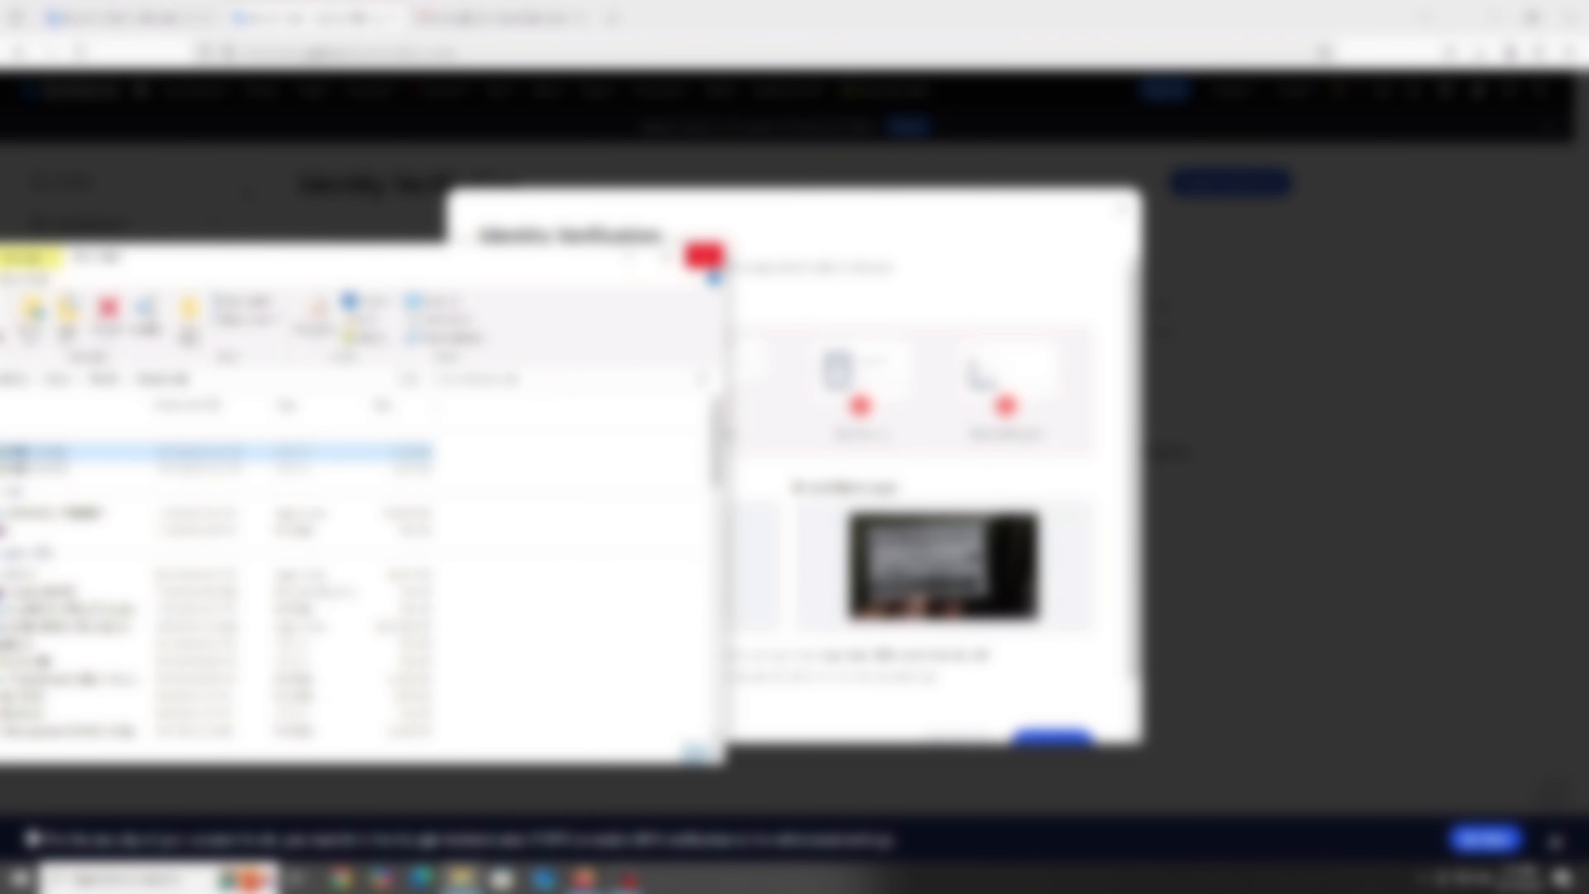
click(704, 255)
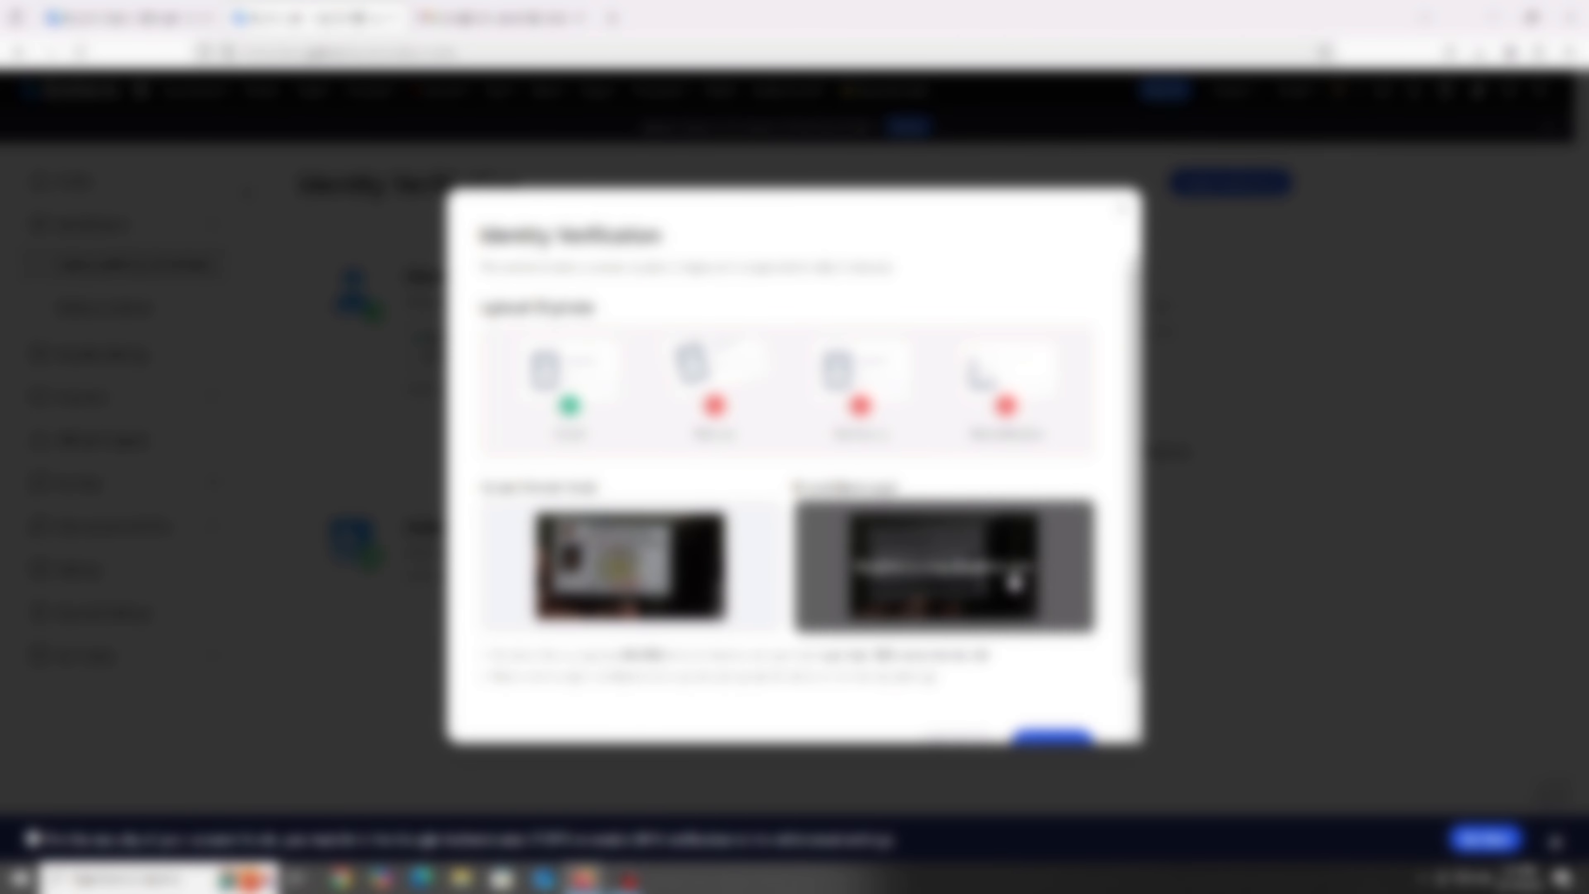
scroll(1156, 623, down, 1)
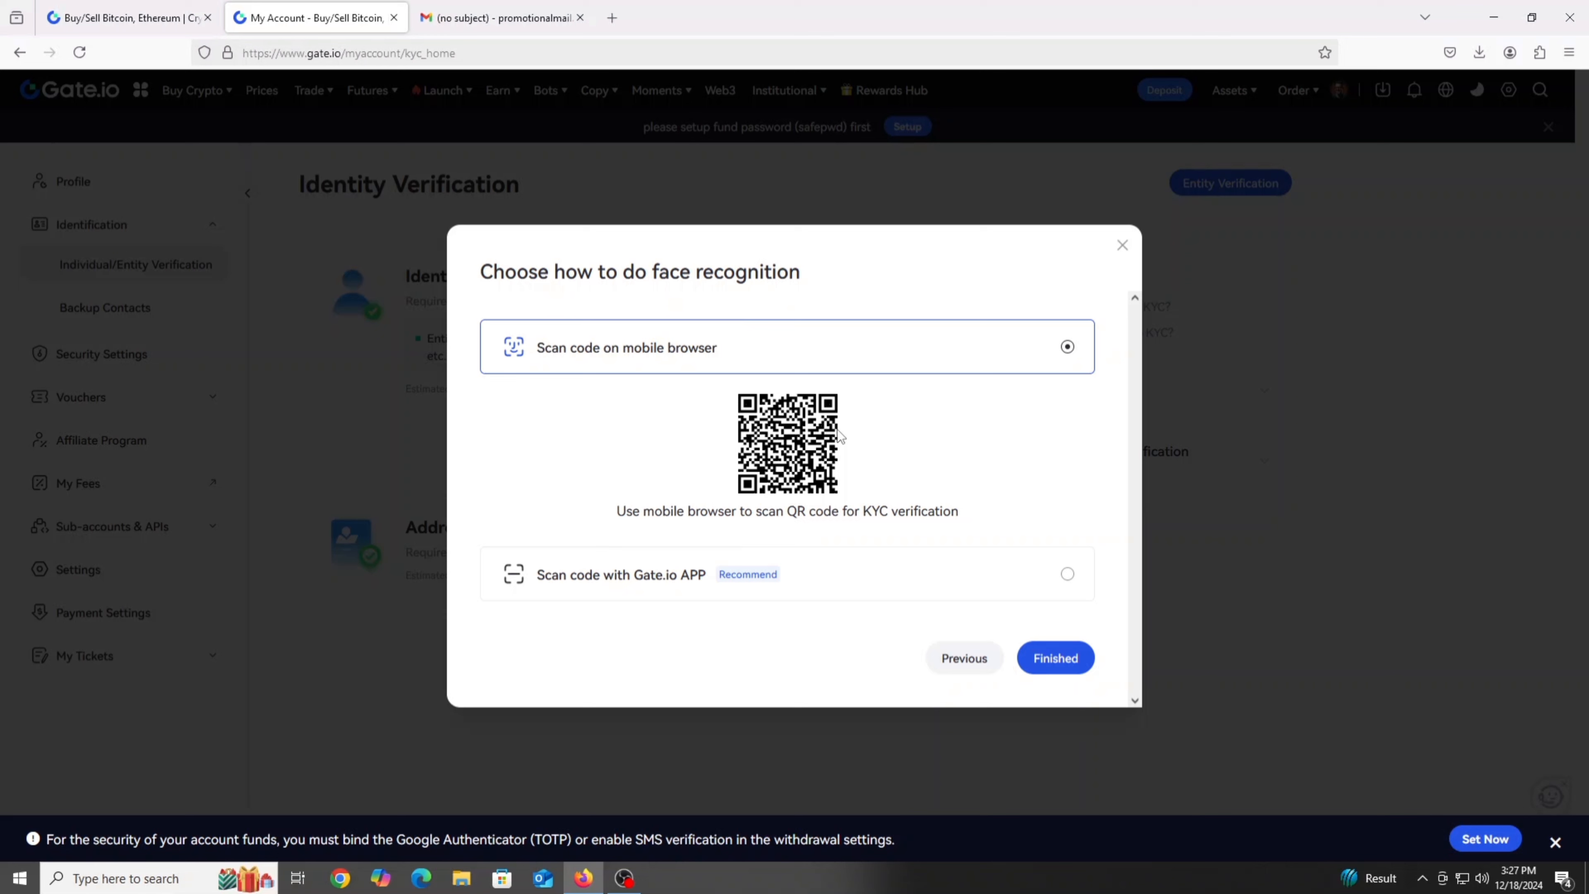
View the Gate.io APP scan option, choose face recognition by scanning the code on a mobile browser, and finish the verification.
click(1061, 569)
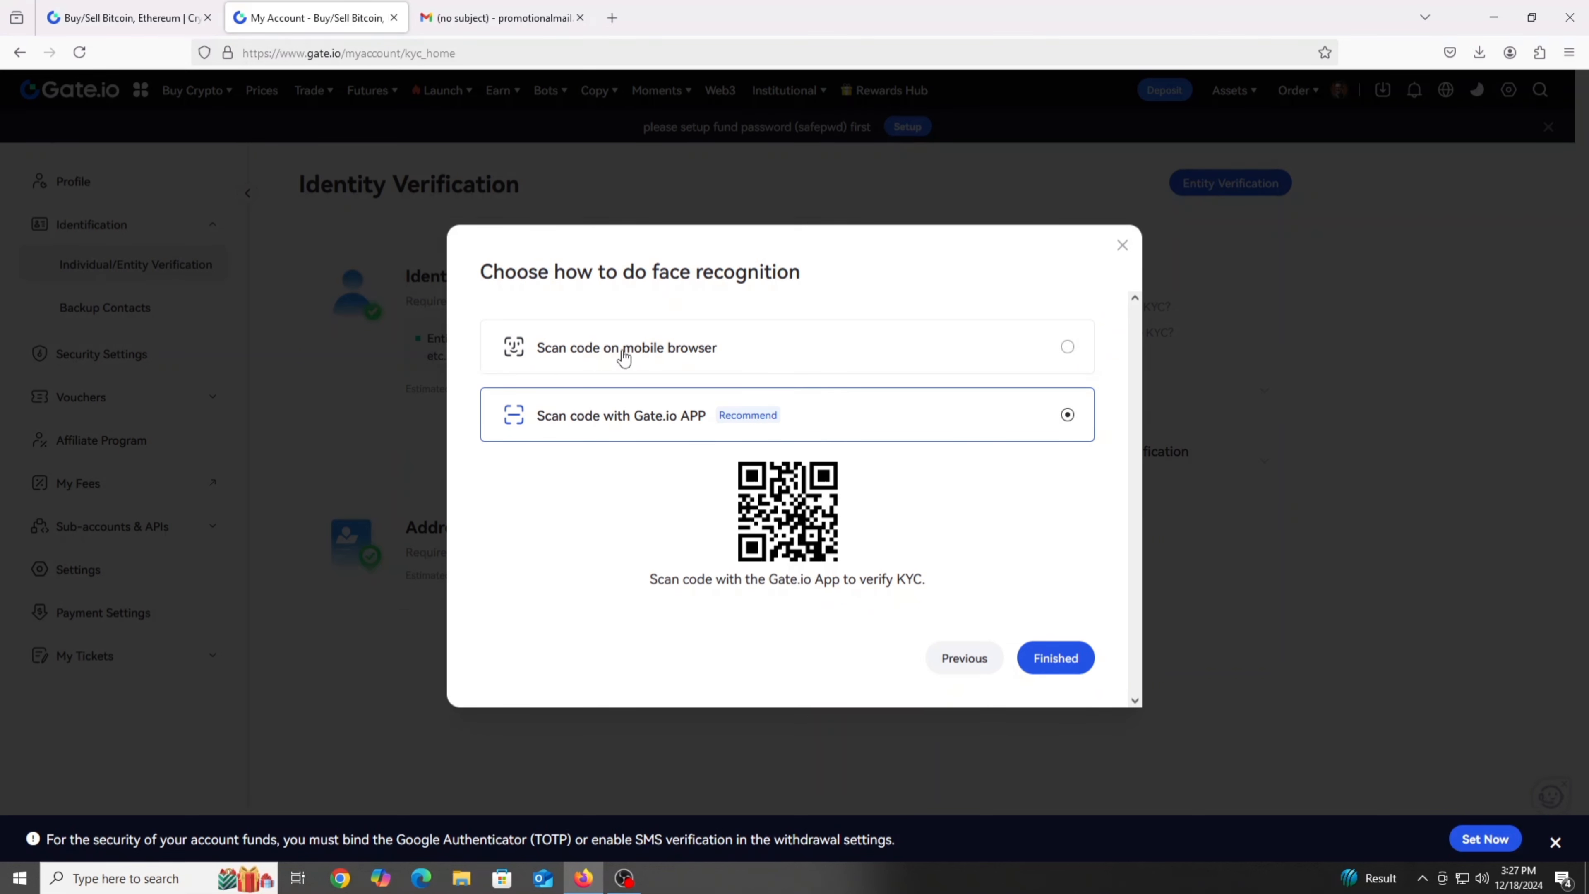
click(1070, 350)
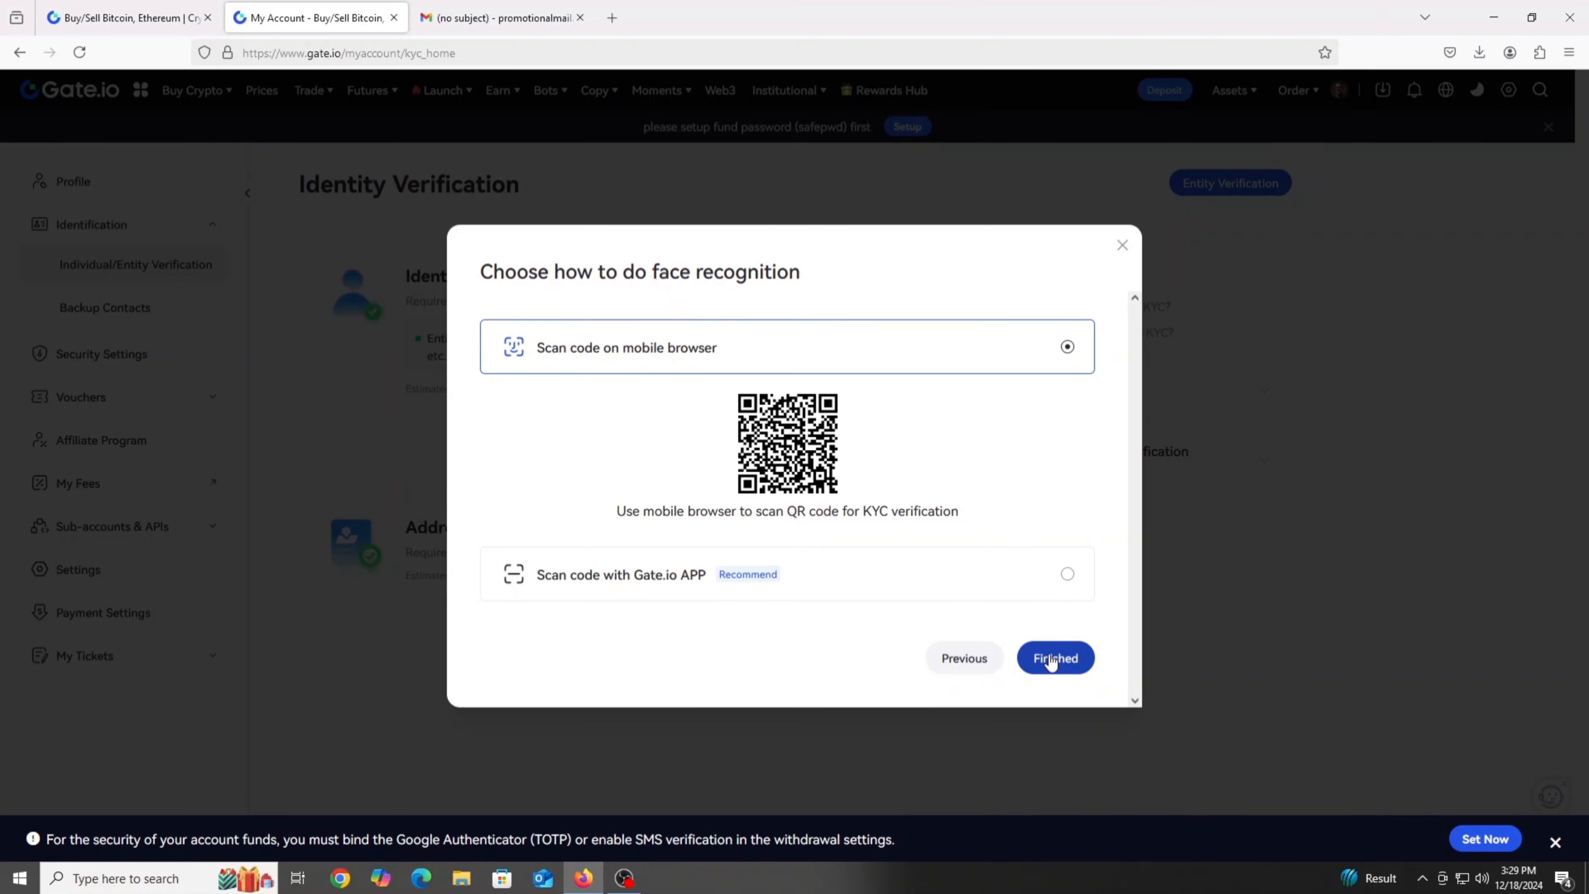
click(1054, 657)
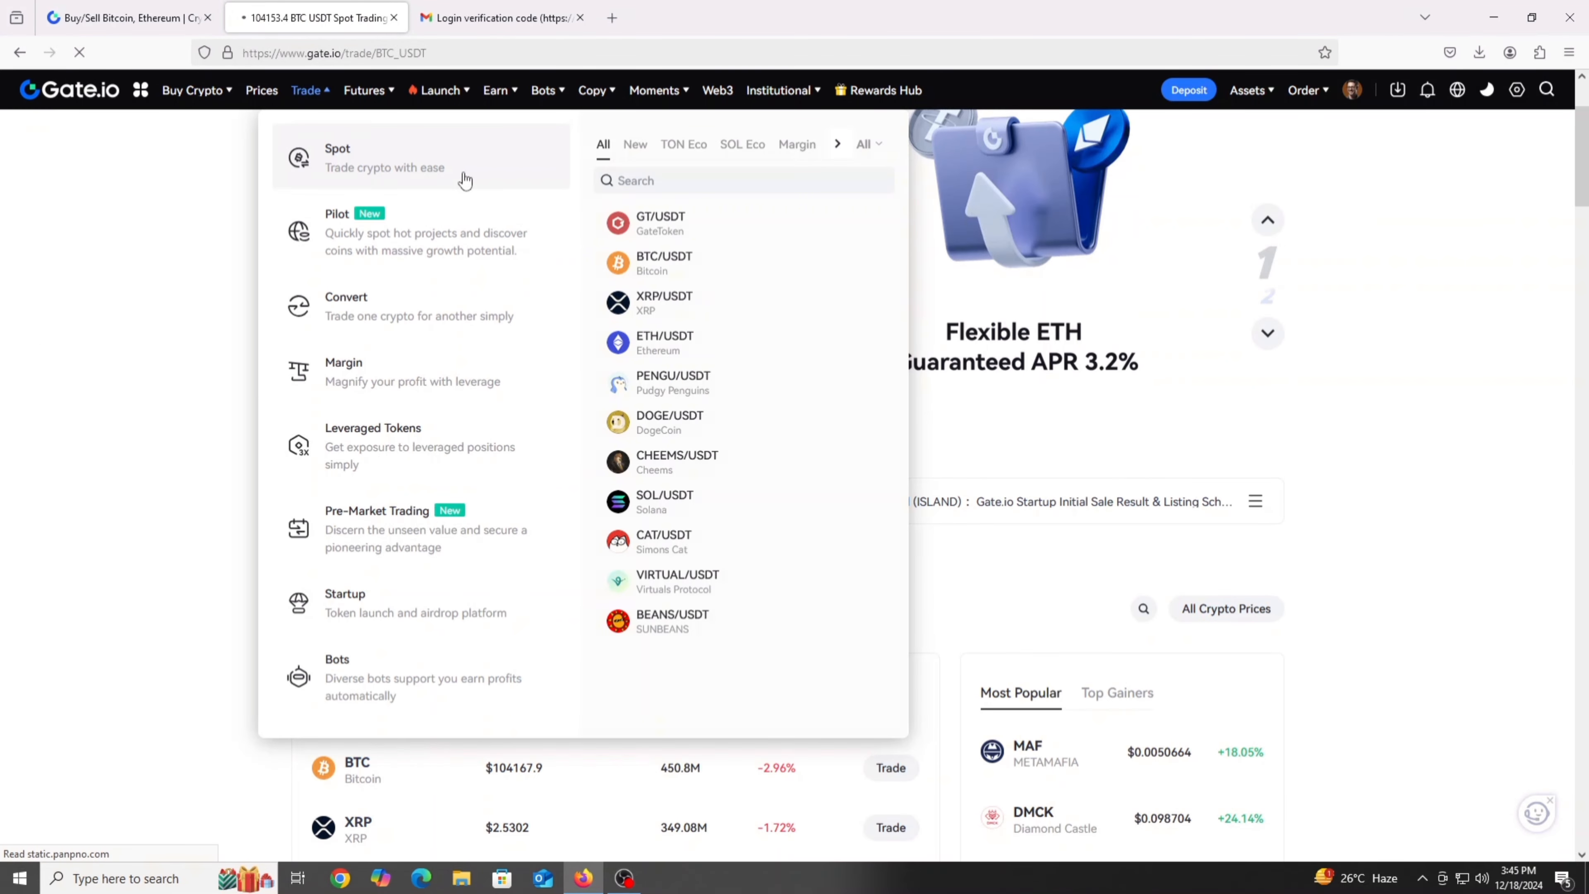
Open the Spot trading page for BTC/USDT.
click(460, 175)
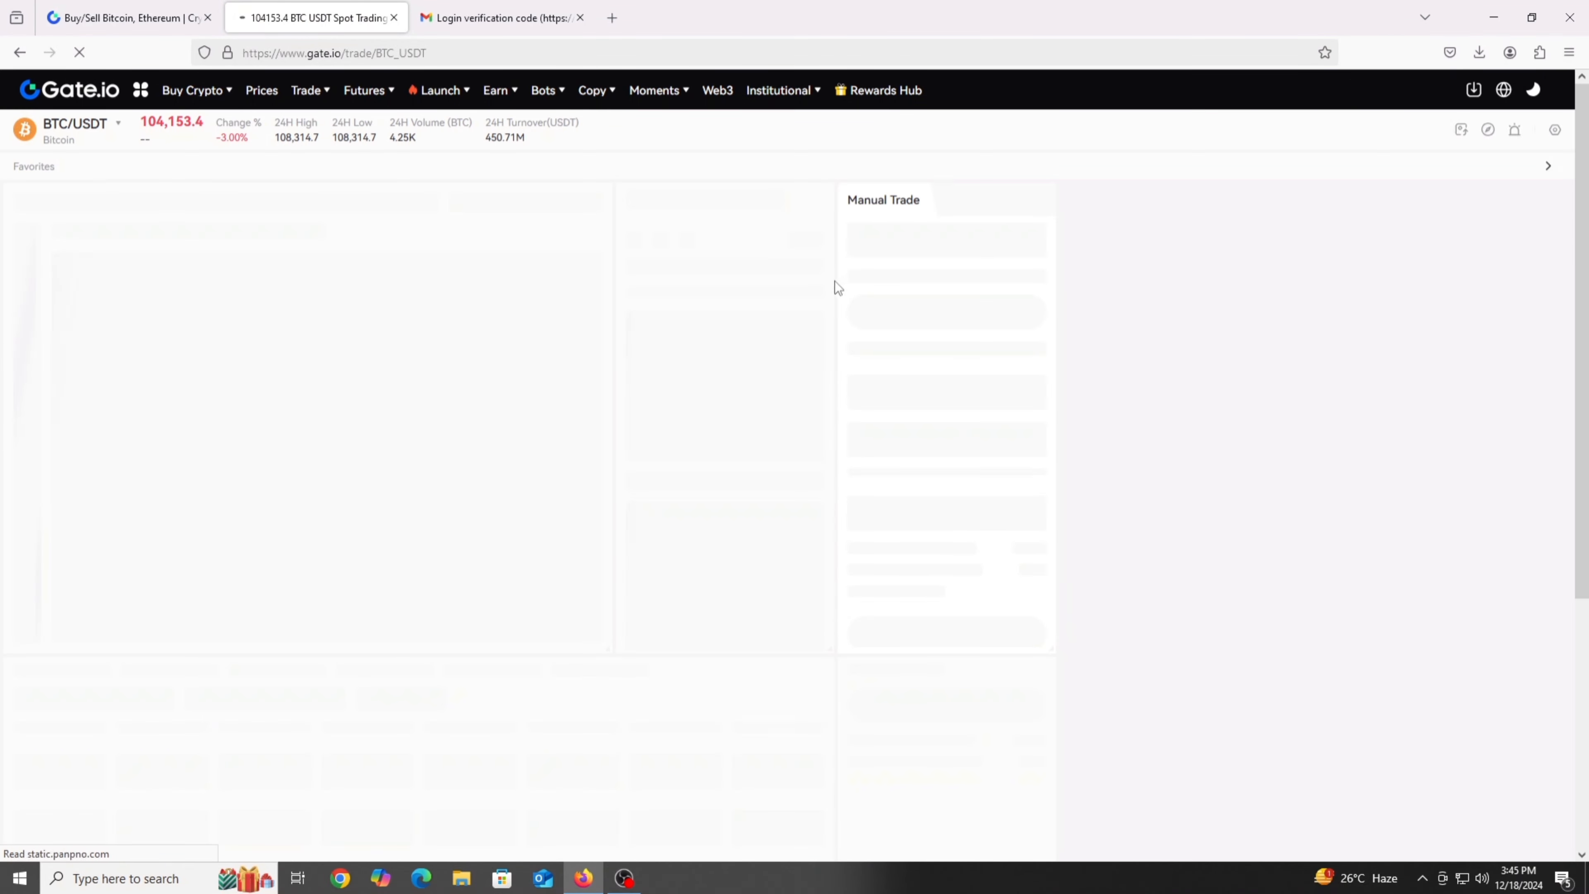